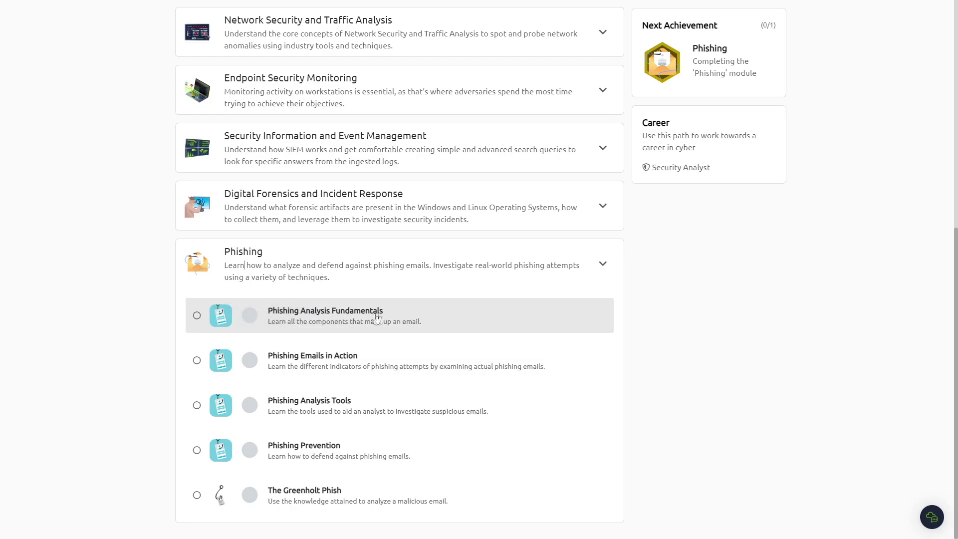
- Open the Phishing Analysis Fundamentals room from the Phishing module list
left_click(306, 318)
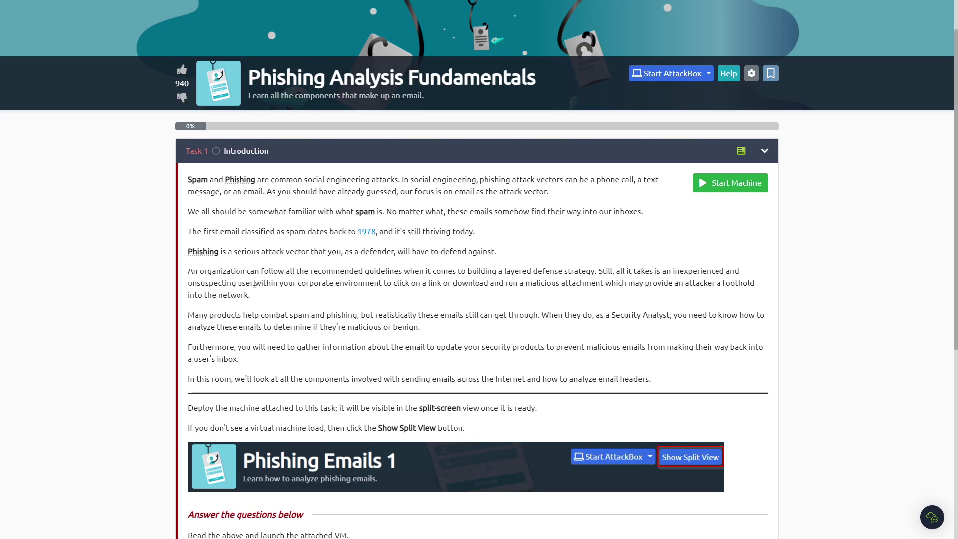
- Start the attached machine, mark Task 1 completed, and answer Task 2 with 1970s
left_click(731, 185)
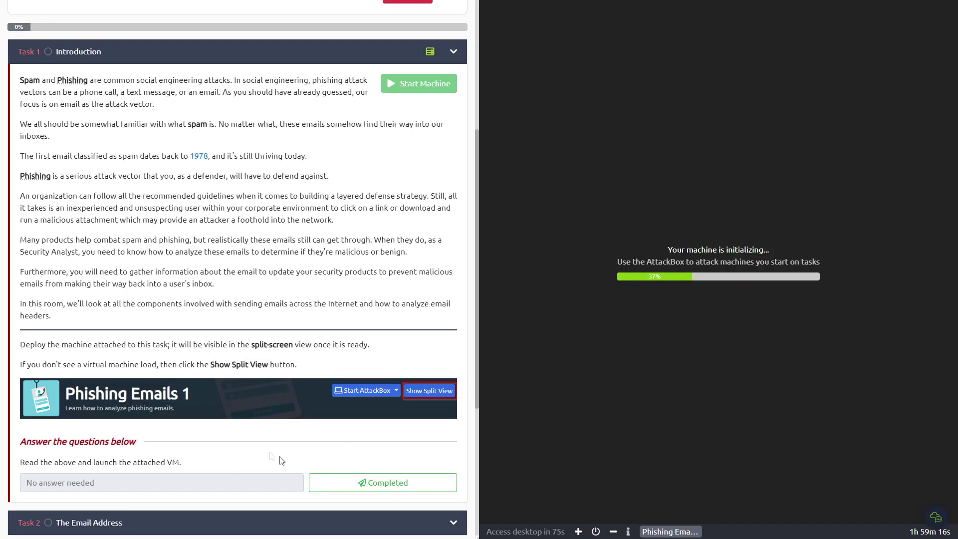
left_click(369, 482)
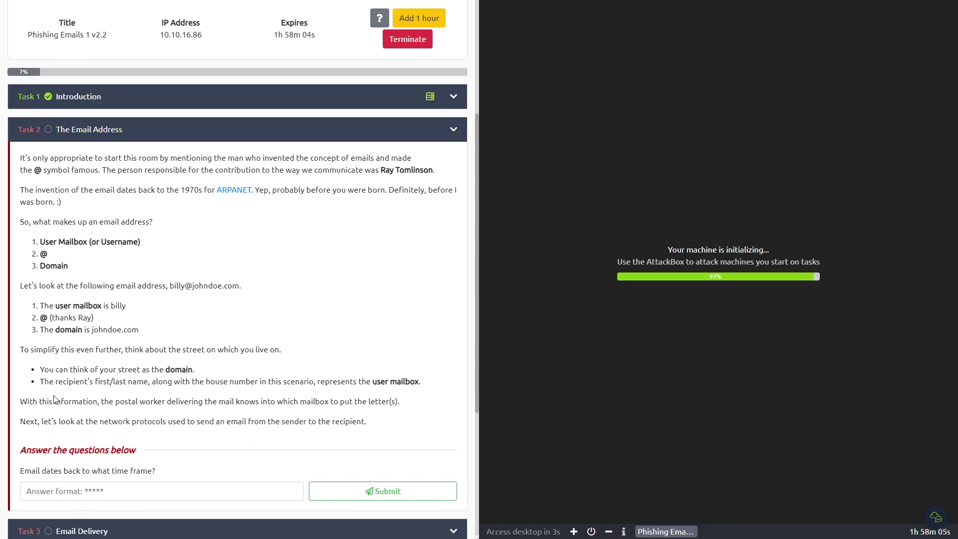
left_click(184, 490)
type("1970s")
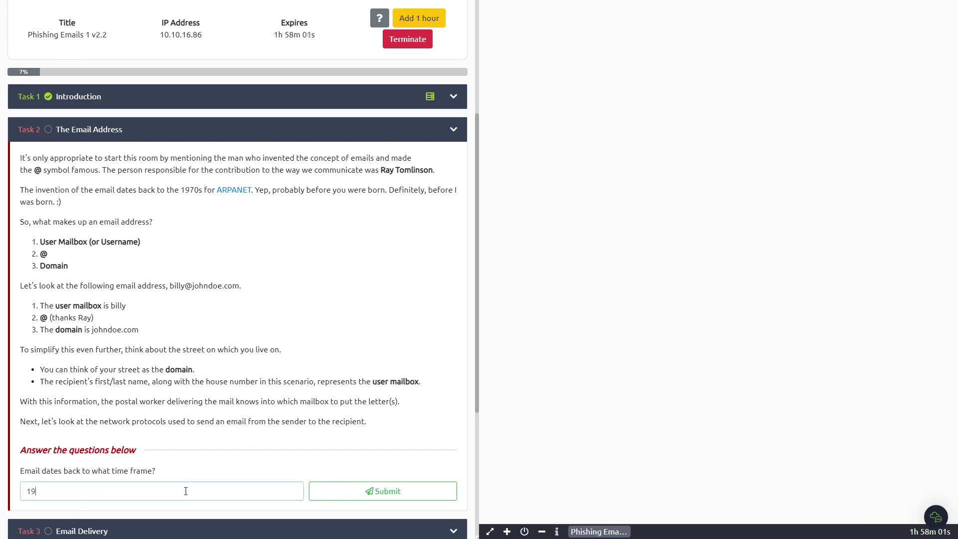
key("Return")
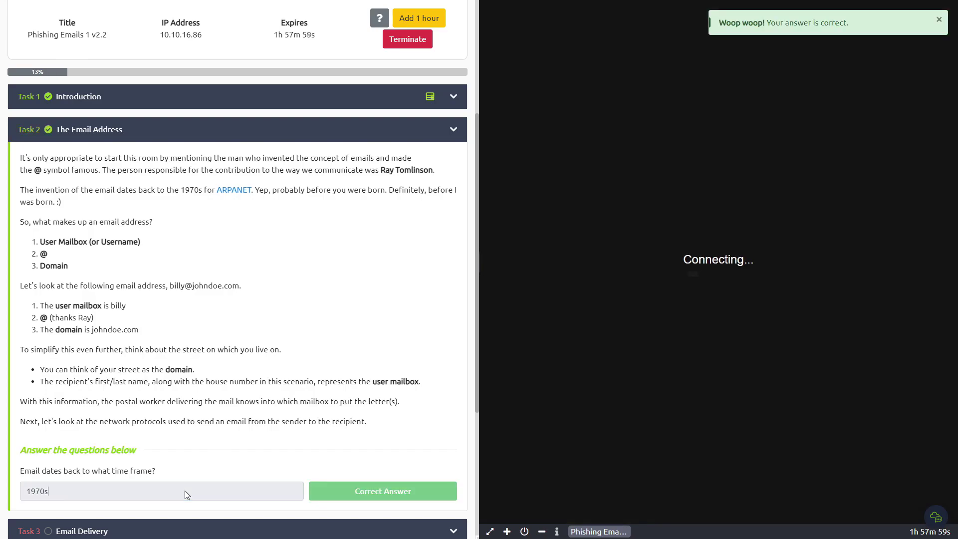
scroll(91, 318, "down", 2)
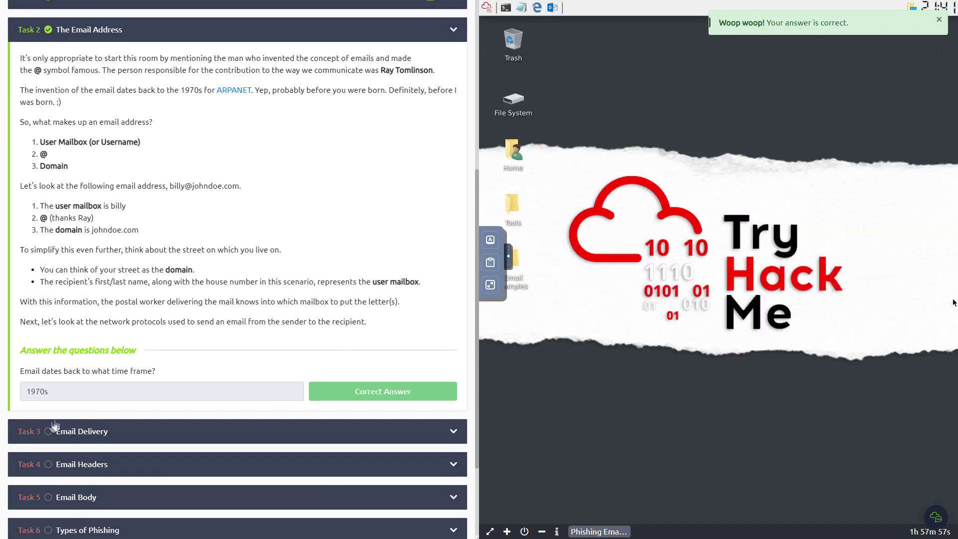
- Expand Task 3 Email Delivery and read through its email protocols section
left_click(56, 427)
scroll(56, 422, "down", 1)
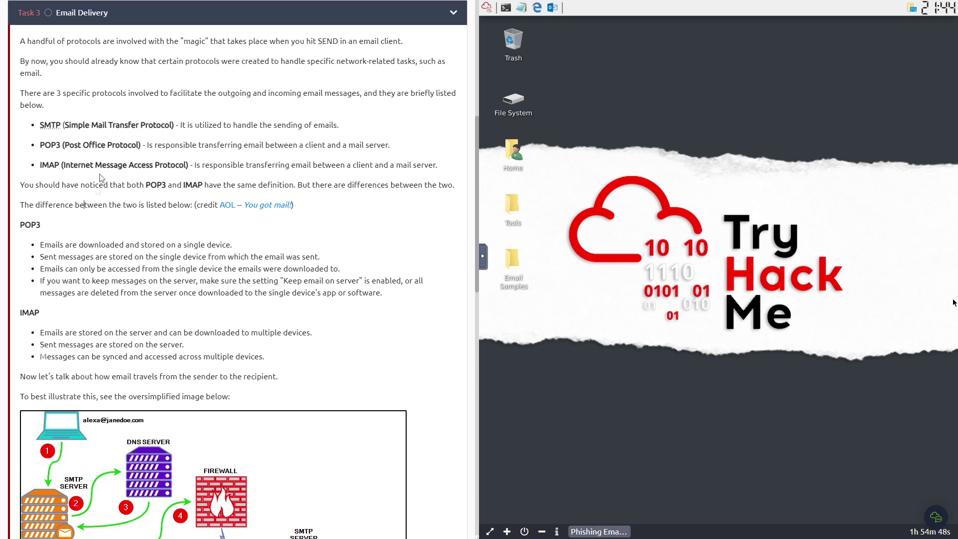
left_click_drag(81, 95, 155, 97)
left_click(135, 229)
scroll(159, 276, "down", 5)
scroll(159, 276, "down", 7)
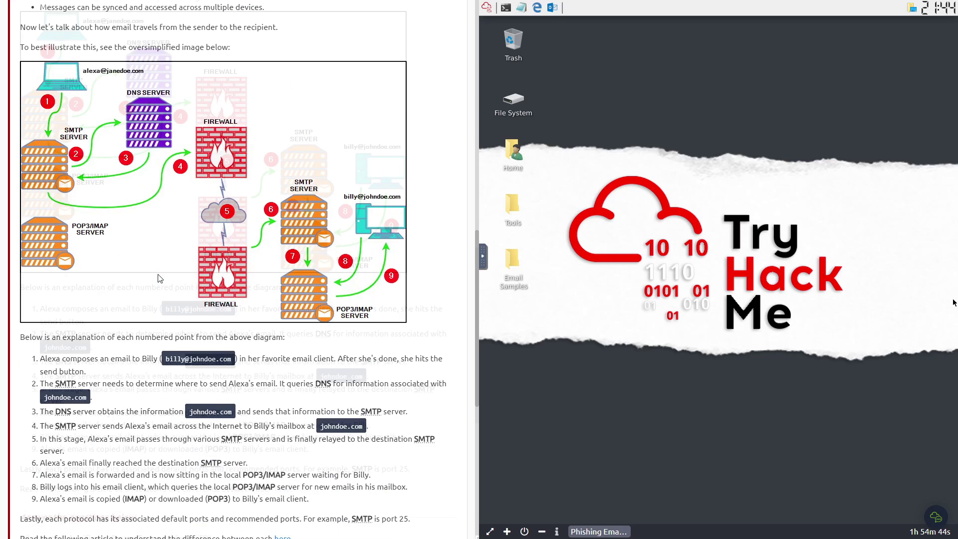
- Read the SMTP secure transport question and locate secure port 465 in the ports article
left_click_drag(33, 342, 208, 349)
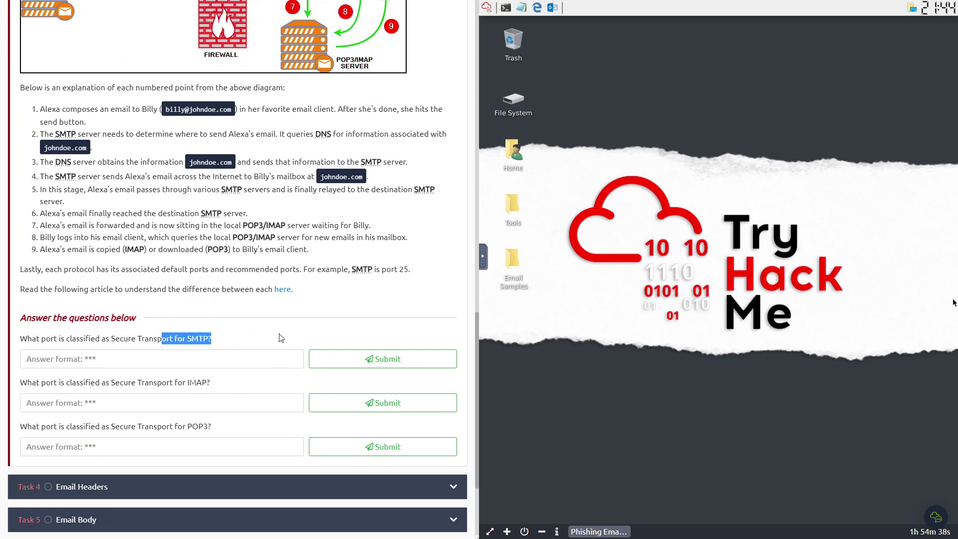
left_click_drag(364, 270, 410, 269)
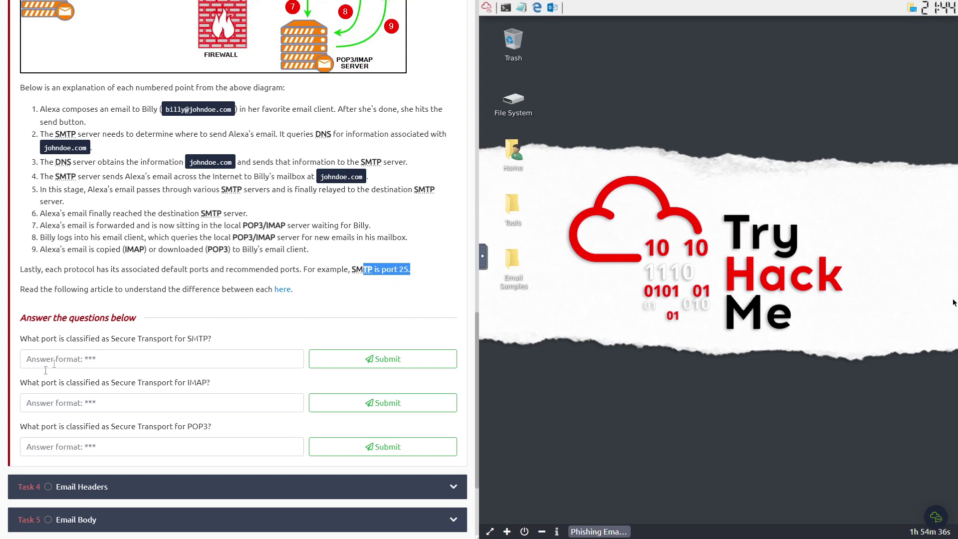
left_click(97, 360)
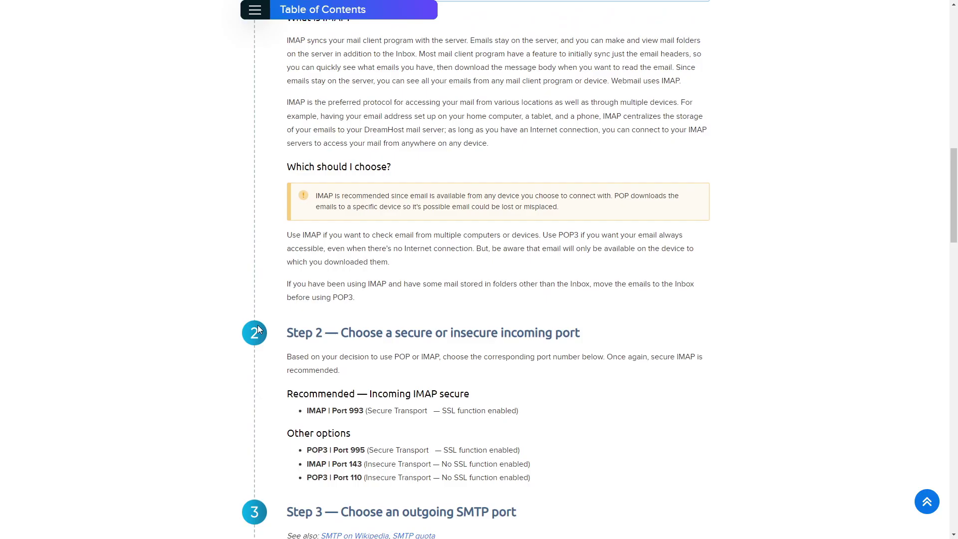
scroll(258, 329, "down", 2)
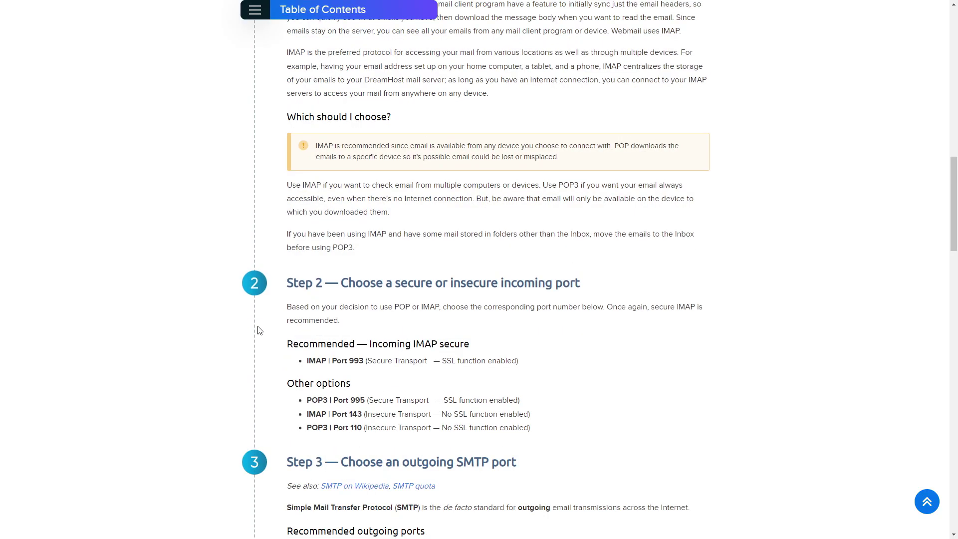
scroll(258, 329, "down", 2)
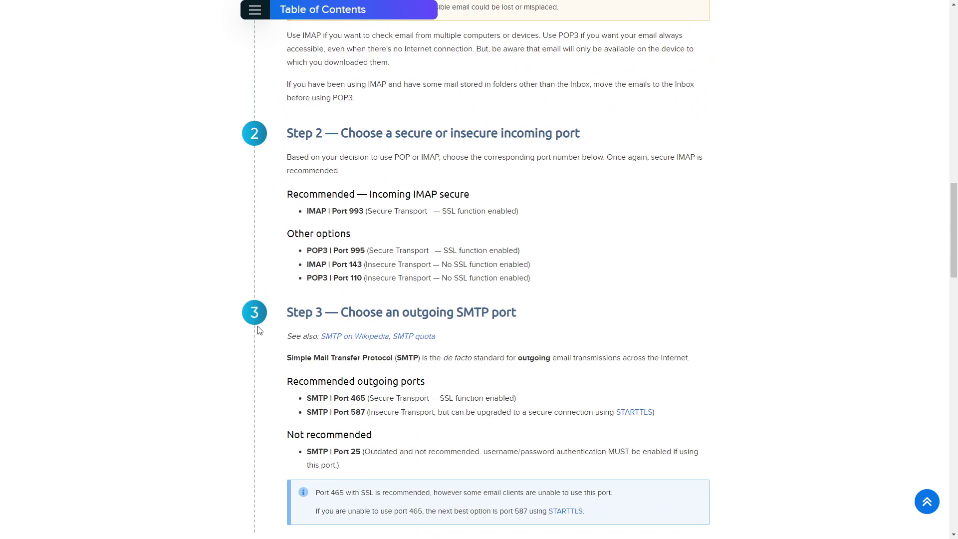
left_click_drag(341, 455, 366, 452)
left_click(427, 452)
mouse_move(349, 398)
left_mouse_down()
mouse_move(375, 401)
mouse_move(366, 403)
left_mouse_up()
- Submit 465 as the SMTP secure transport port
left_click(137, 355)
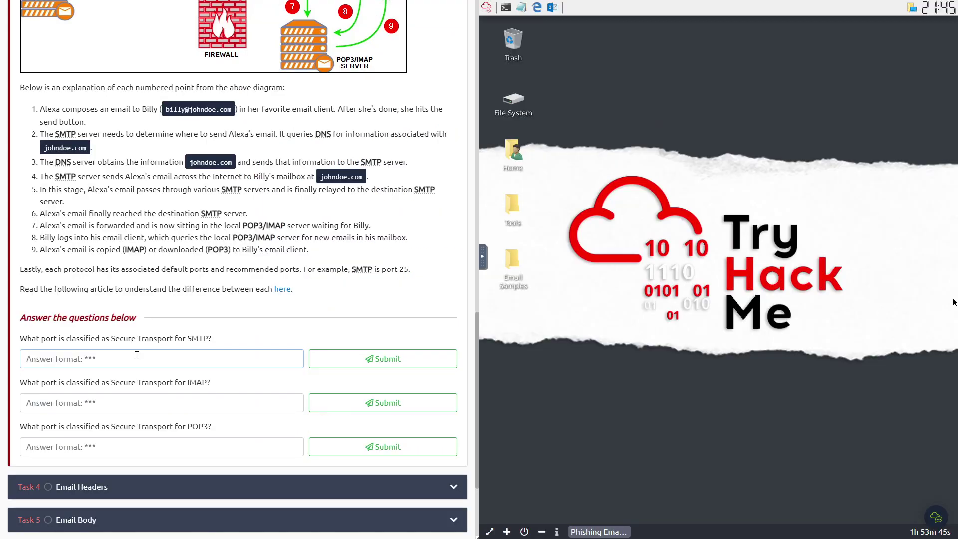
type("465")
left_click(340, 364)
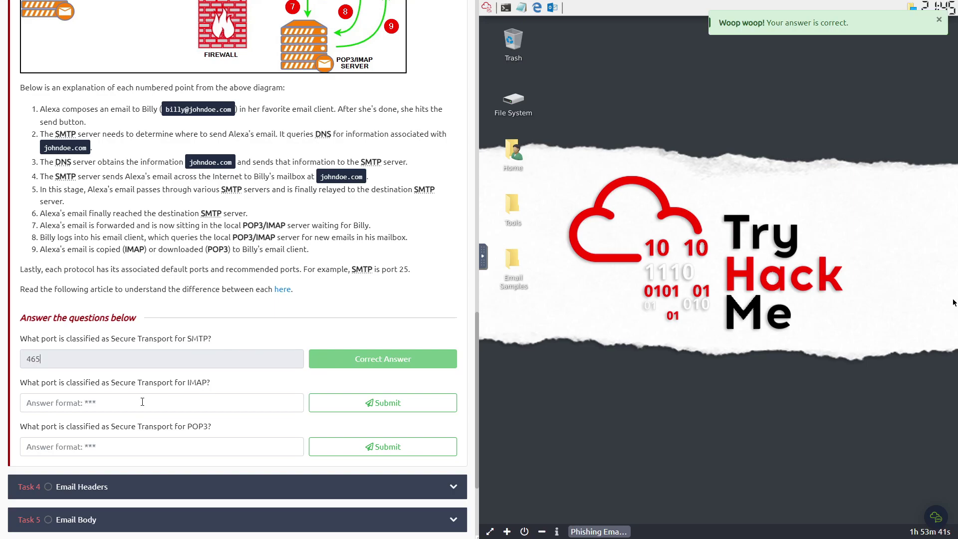
left_click(179, 407)
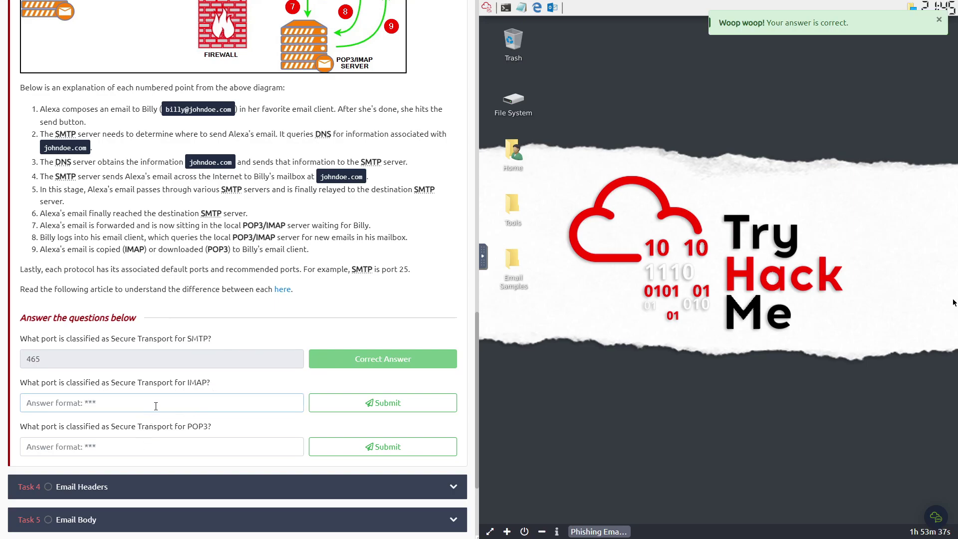
- Find IMAP port 993 and POP3 port 995 in the email ports article
left_click(405, 2)
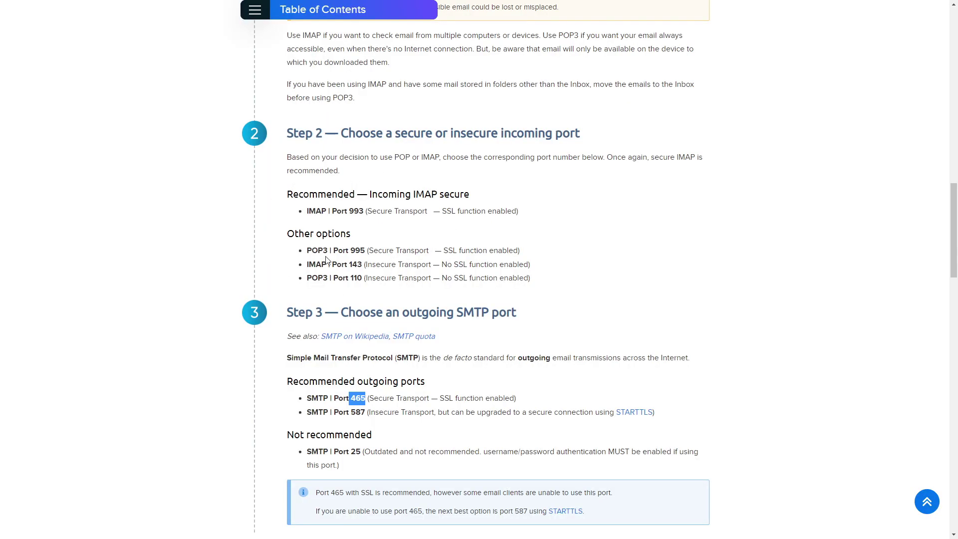
left_click_drag(318, 250, 328, 251)
left_click(321, 210)
left_click_drag(329, 209, 309, 211)
left_click_drag(307, 212, 365, 212)
left_click_drag(364, 212, 375, 212)
left_click(388, 211)
left_click_drag(324, 250, 365, 250)
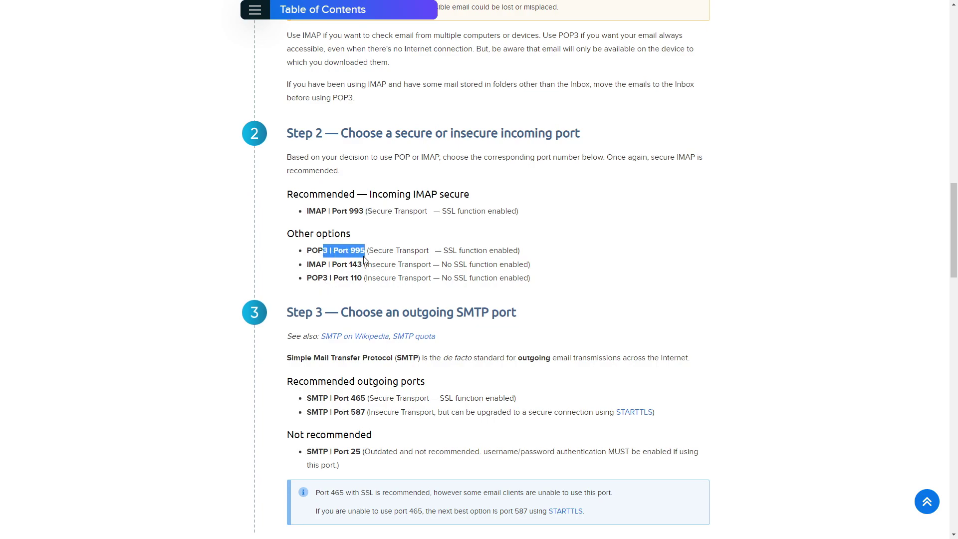
- Submit 995 for the POP3 secure port and 993 for IMAP
key("alt+Tab")
left_click(124, 446)
type("995")
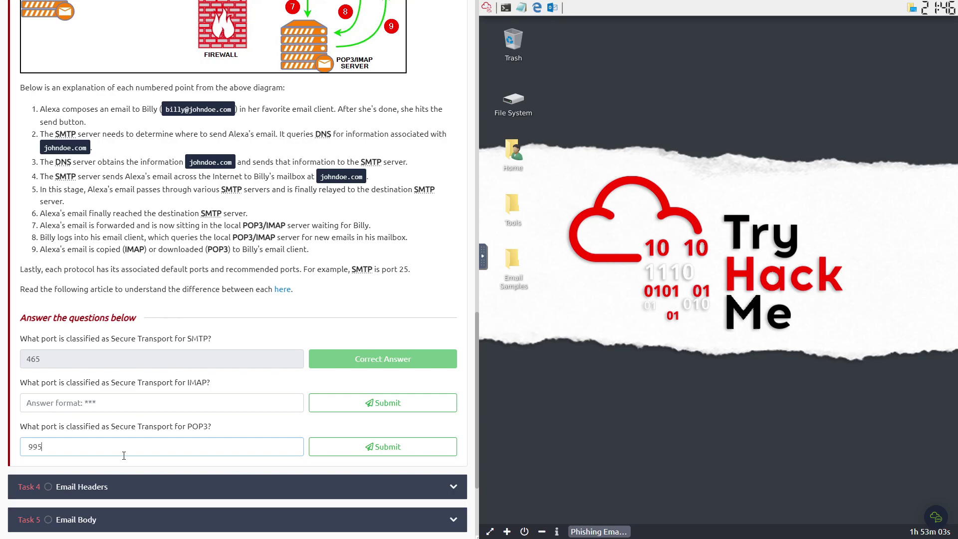
left_click(397, 449)
left_click(118, 409)
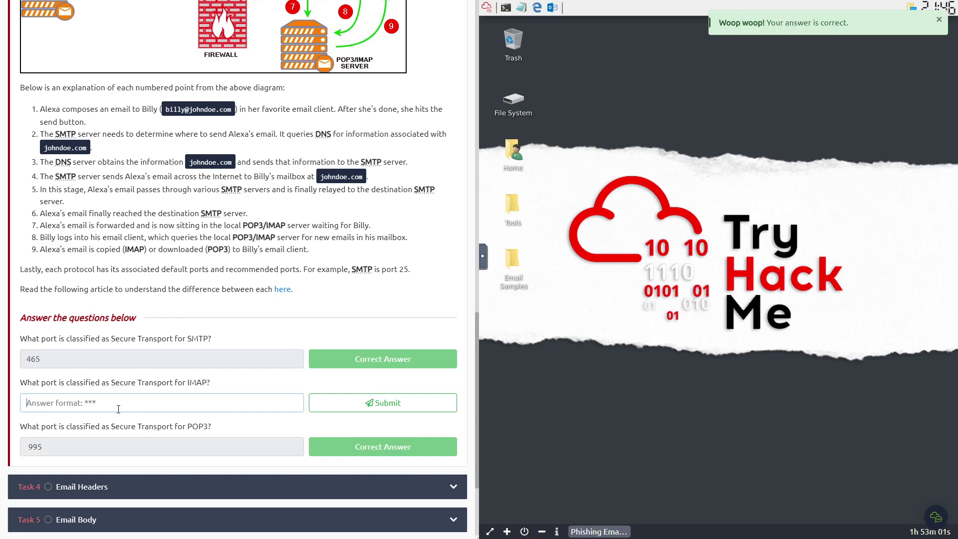
type("993")
left_click(375, 403)
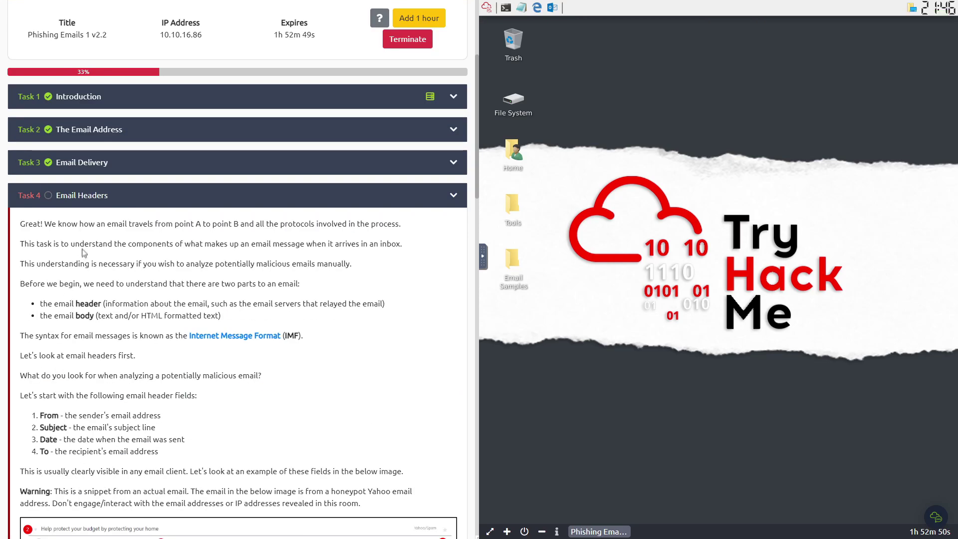
- Move the email1.eml editor aside and open the Media Temple 'Understanding an Email Header' article
scroll(125, 246, "down", 2)
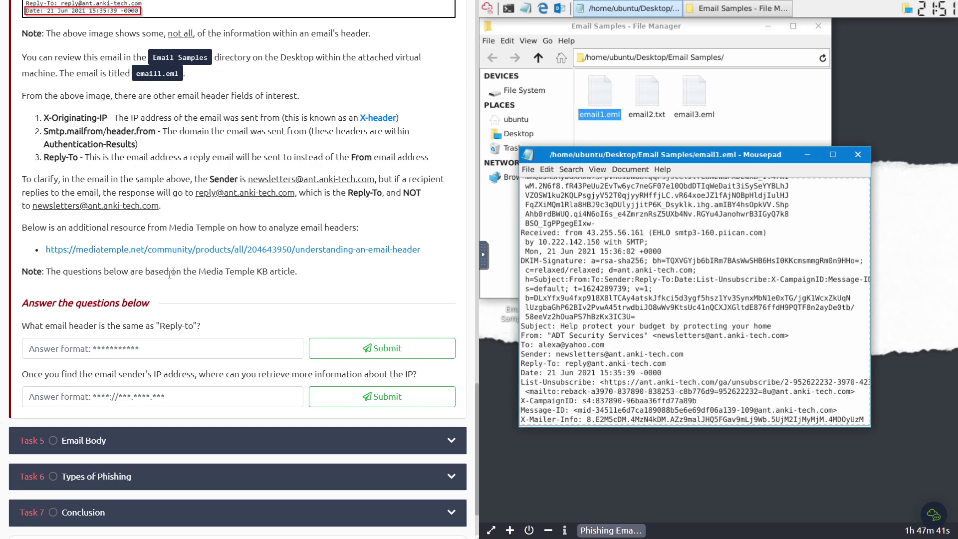
scroll(199, 324, "up", 3)
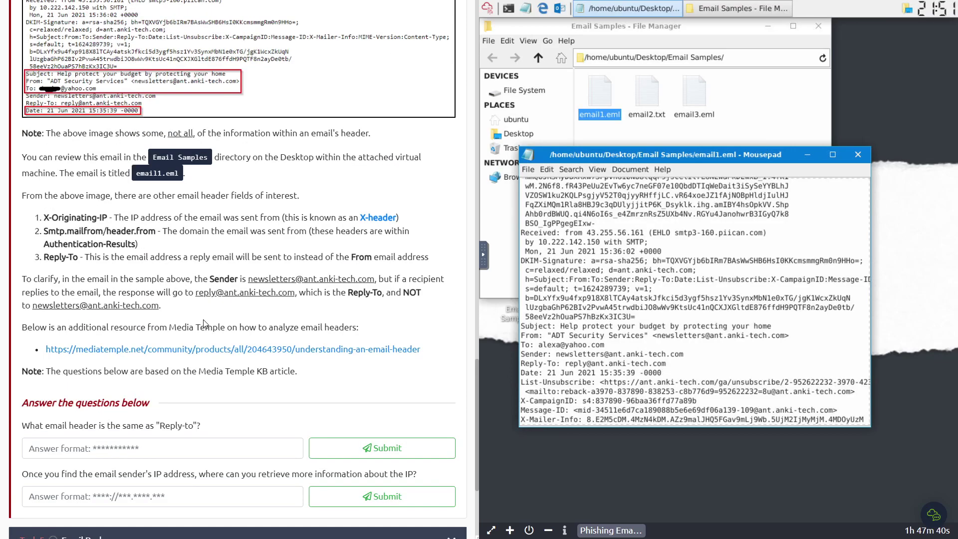
left_click_drag(530, 419, 728, 419)
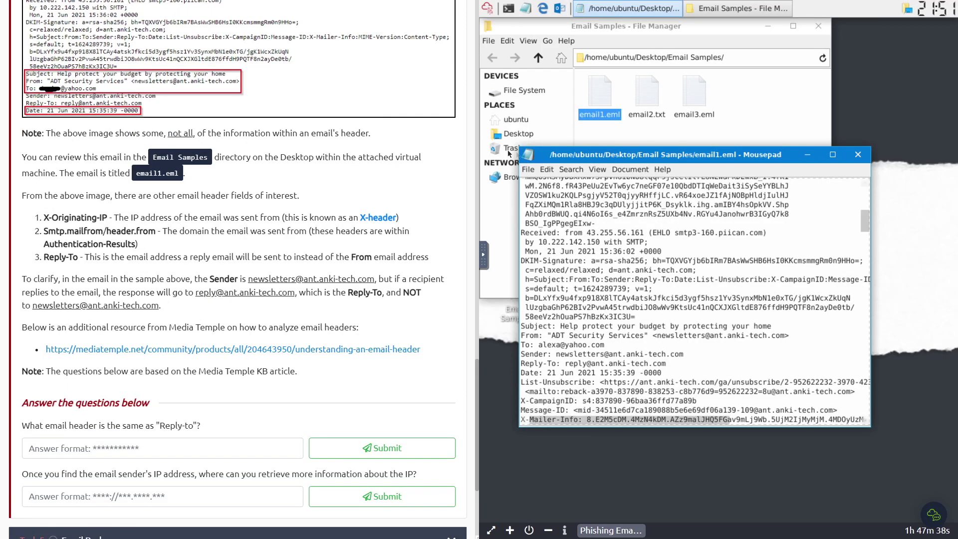
scroll(240, 325, "up", 8)
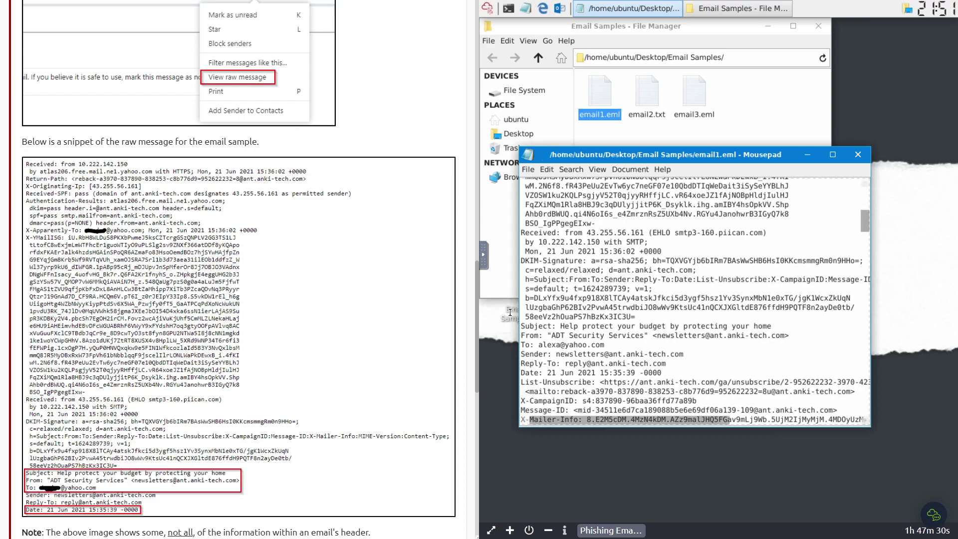
left_click_drag(593, 154, 664, 149)
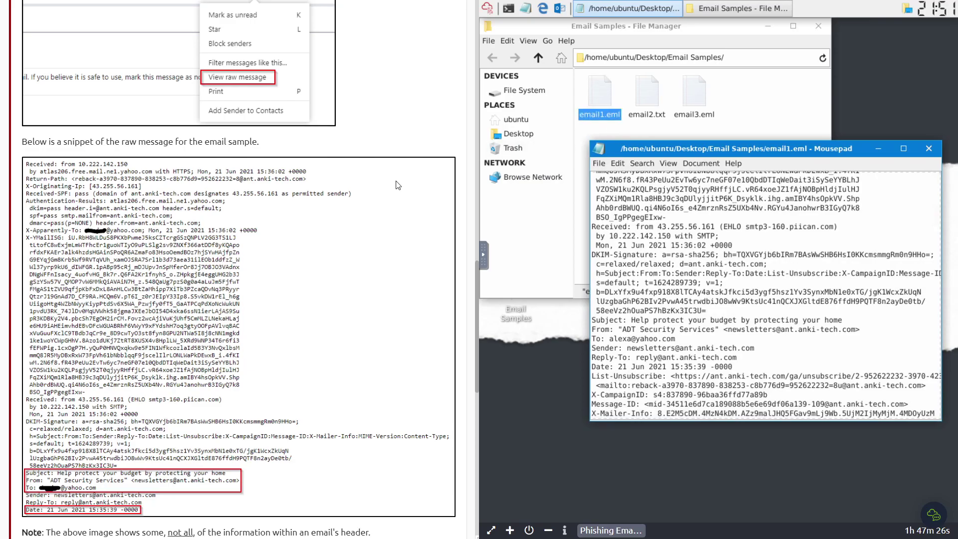
scroll(639, 296, "up", 1)
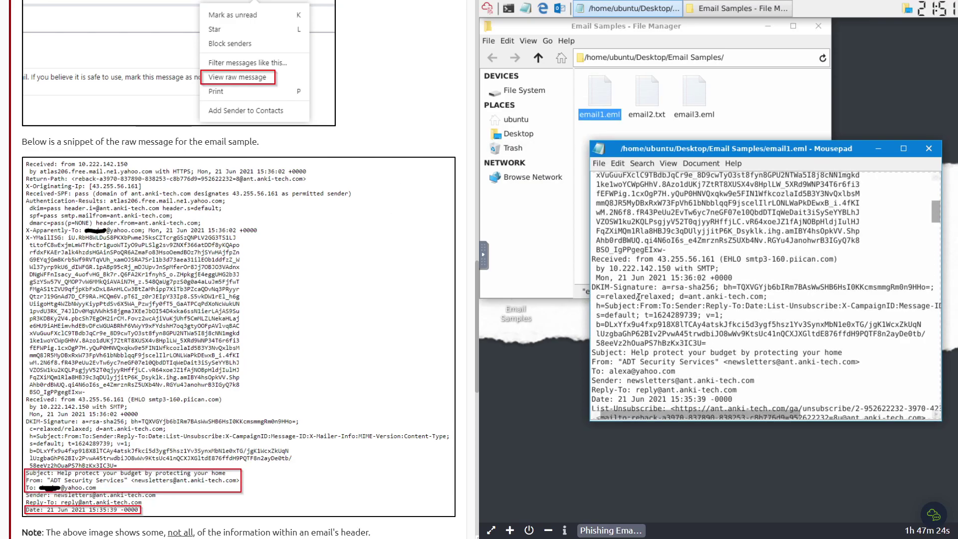
scroll(638, 297, "down", 3)
scroll(278, 304, "down", 6)
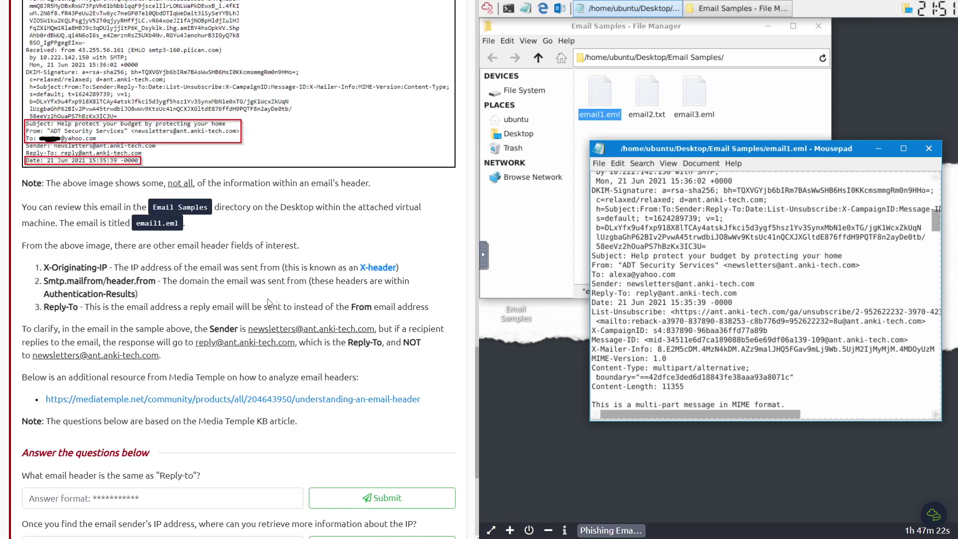
scroll(69, 429, "down", 1)
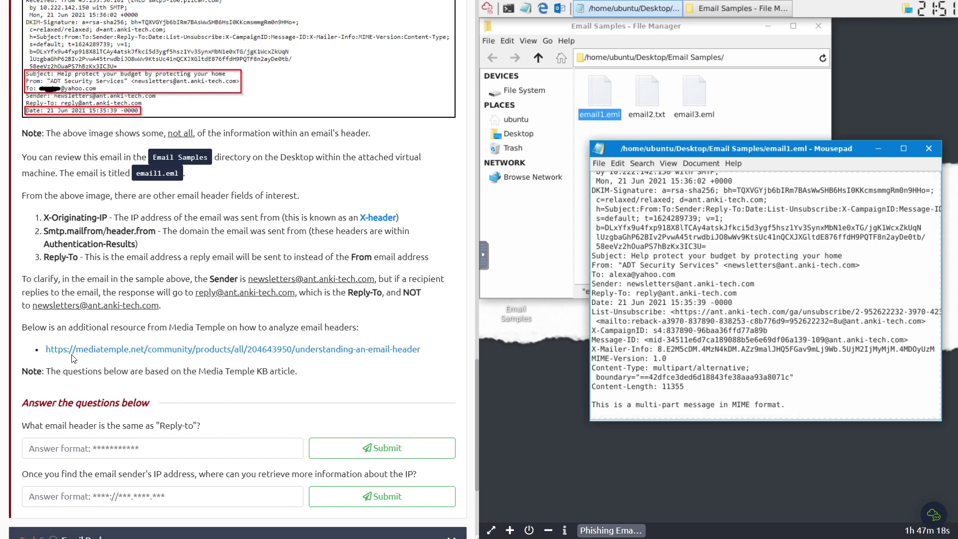
left_click(116, 351)
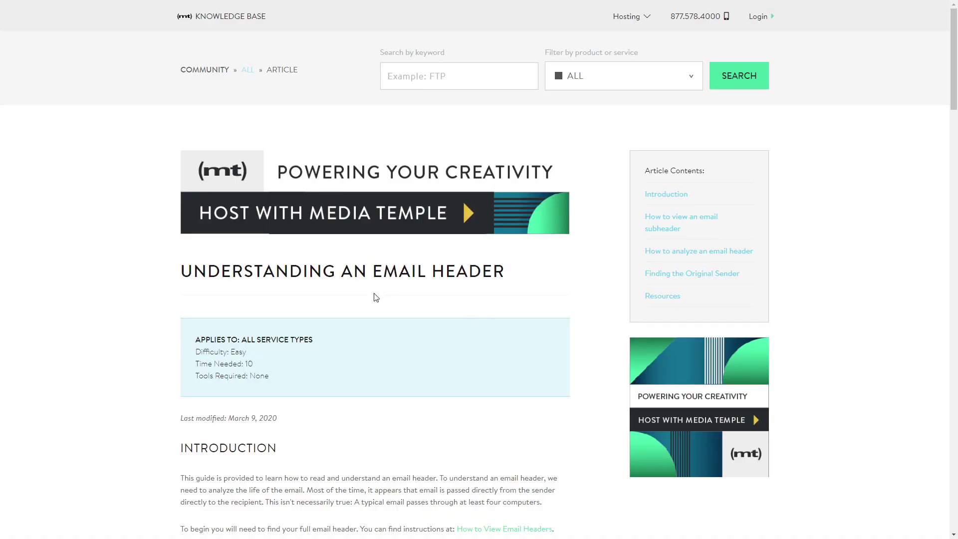
- Find the Return-Path header in the article and submit Return-path for the Reply-to question
scroll(375, 297, "down", 15)
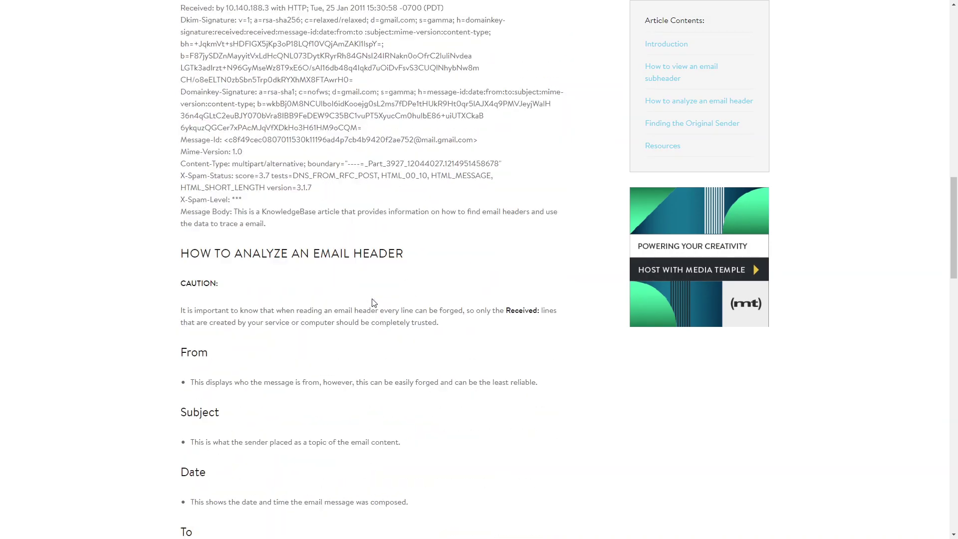
scroll(374, 303, "down", 3)
scroll(392, 359, "down", 1)
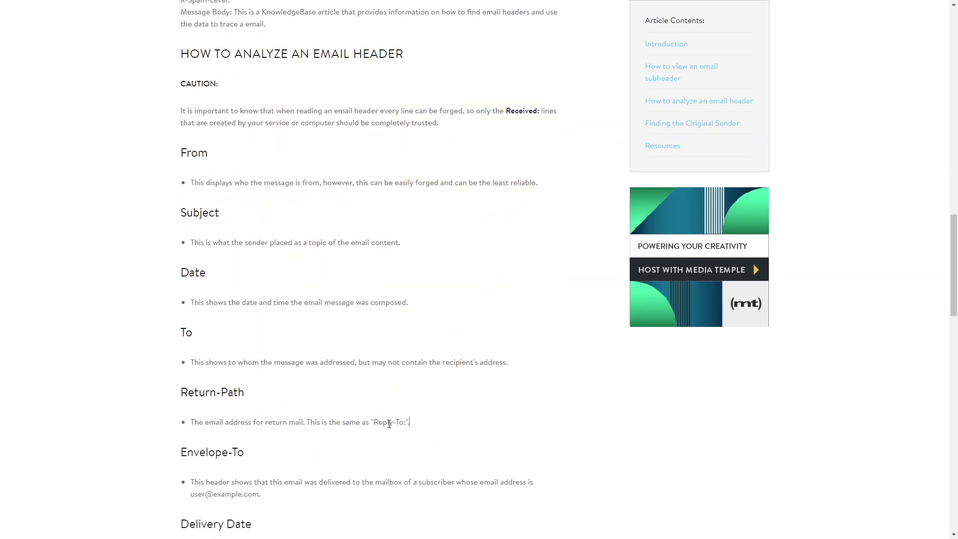
left_click_drag(384, 423, 305, 422)
left_click_drag(399, 422, 354, 423)
left_click_drag(177, 392, 263, 397)
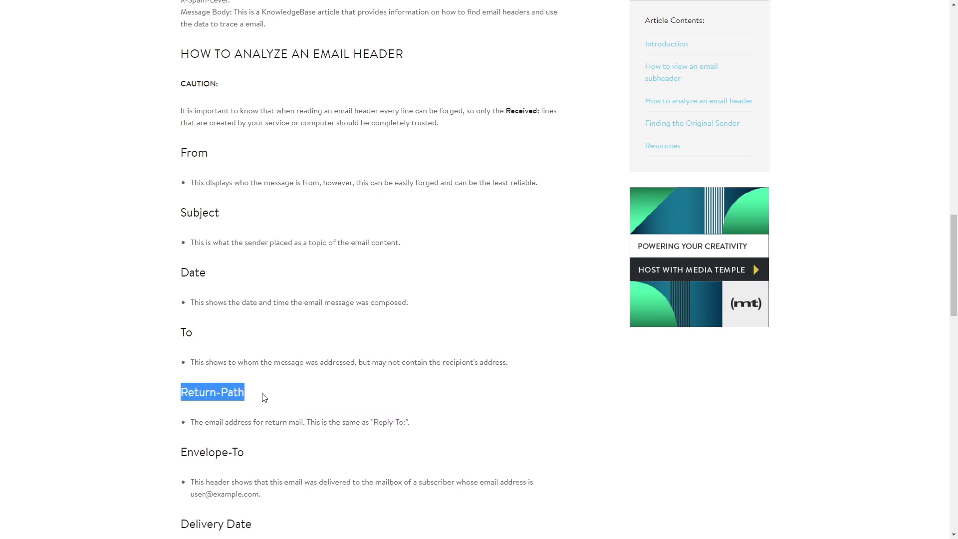
key("ctrl+shift+Tab")
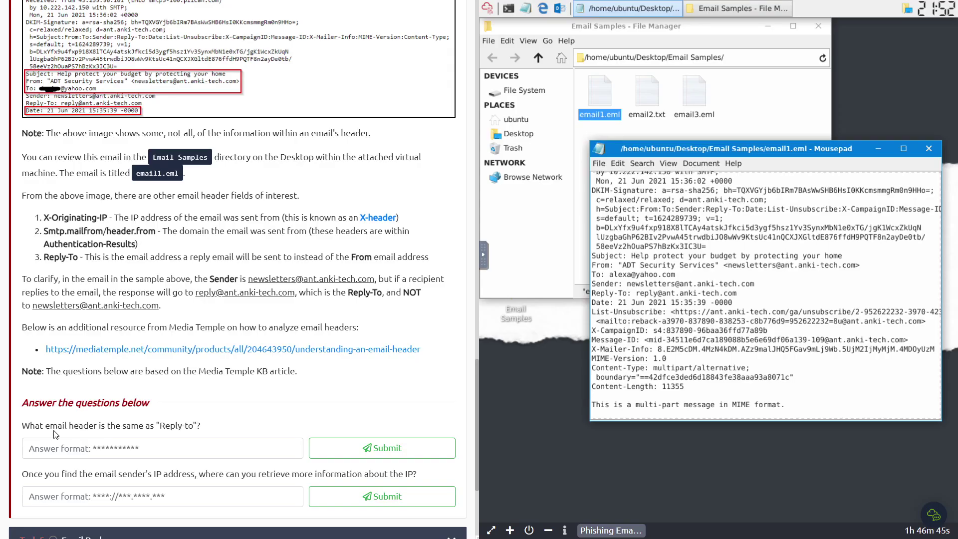
left_click(137, 454)
type("Return-path")
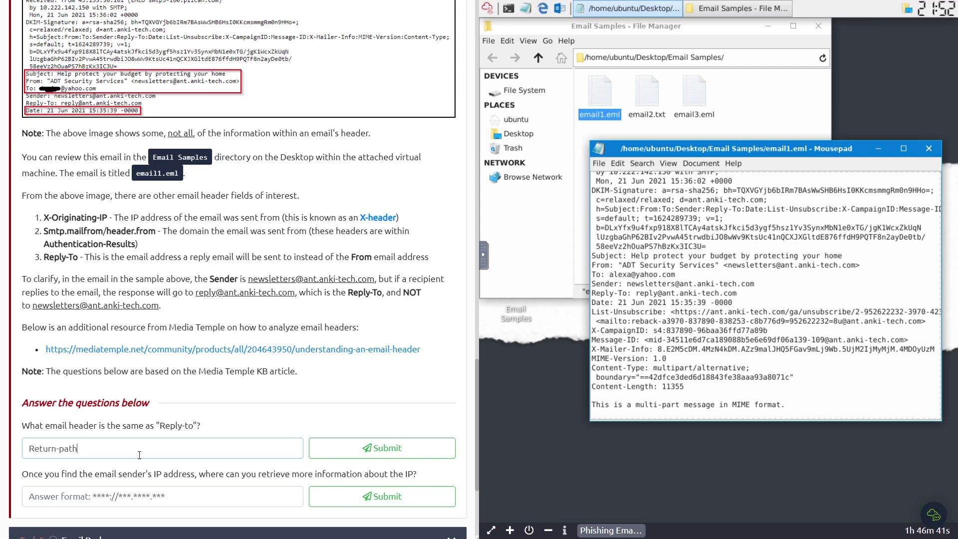
key("Return")
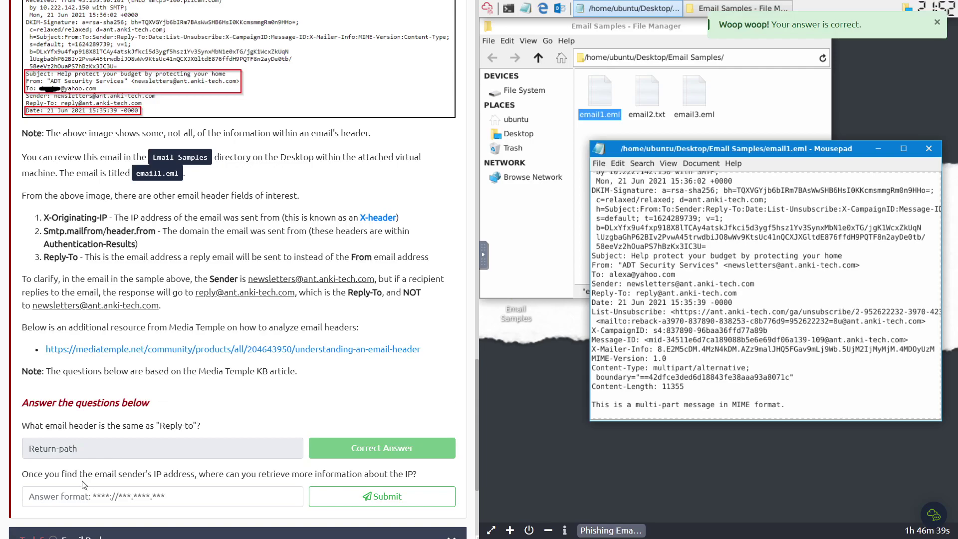
left_click_drag(88, 474, 220, 489)
left_click(219, 493)
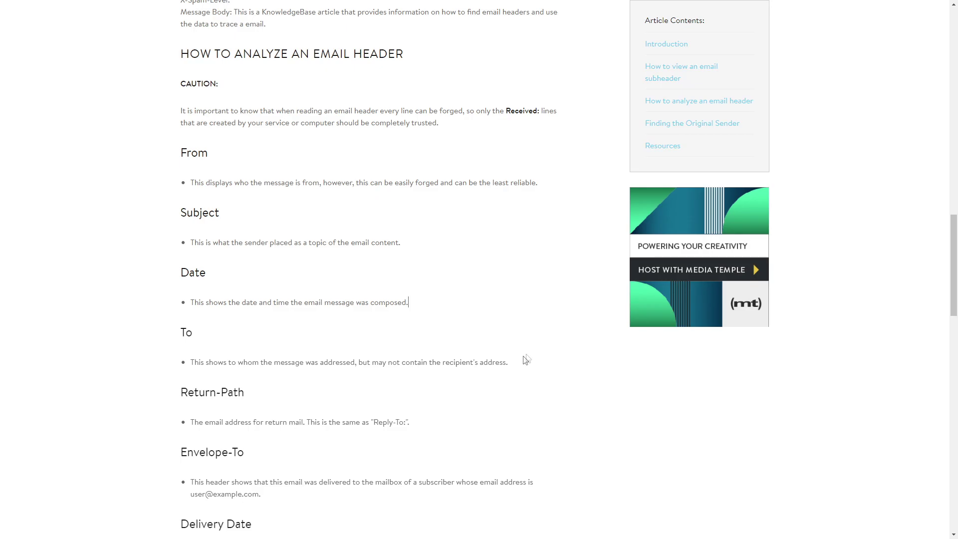
scroll(526, 359, "down", 12)
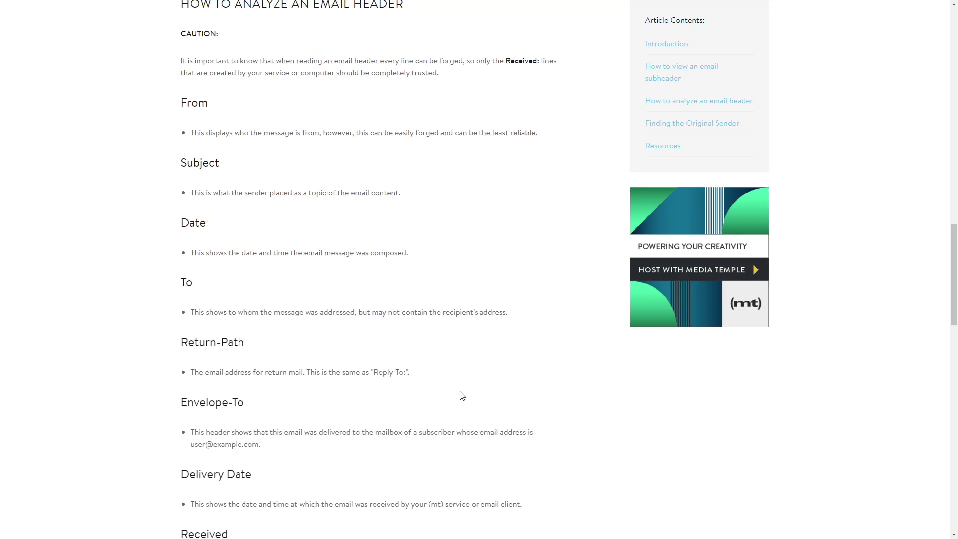
scroll(347, 375, "down", 6)
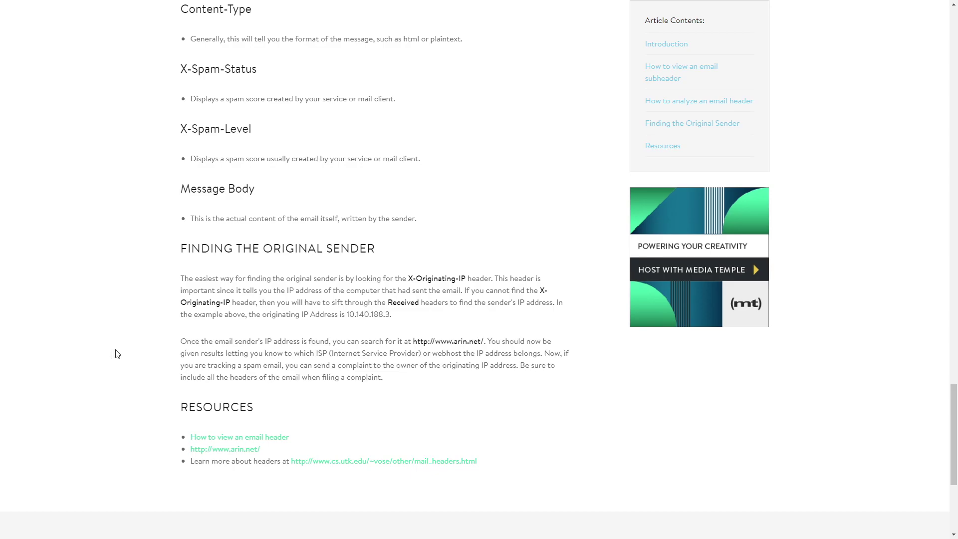
left_click_drag(208, 345, 497, 340)
left_click_drag(412, 342, 482, 338)
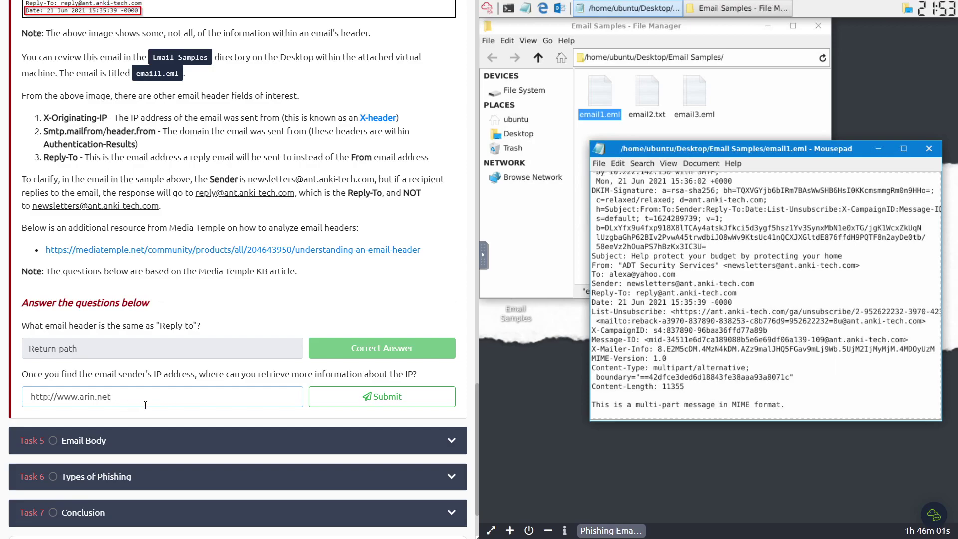
key("Return")
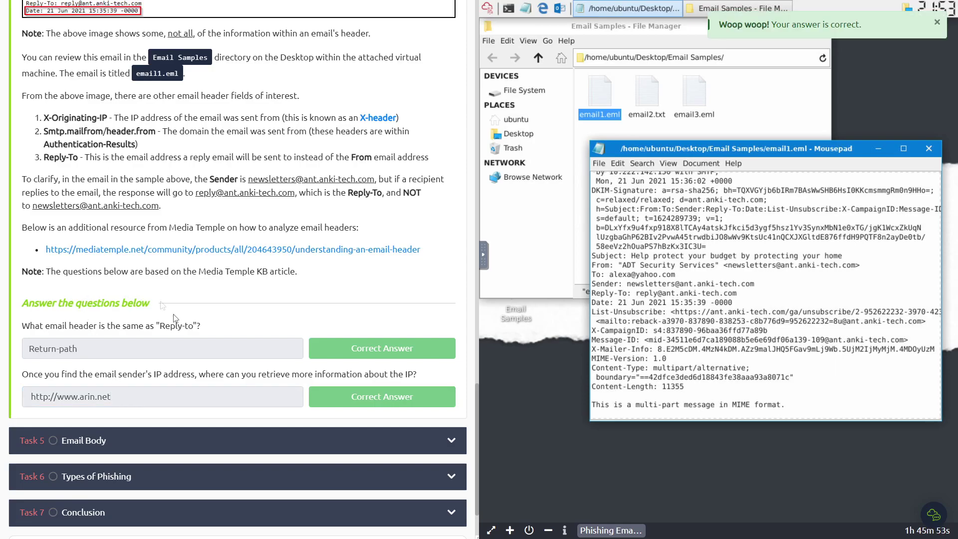
scroll(154, 366, "down", 2)
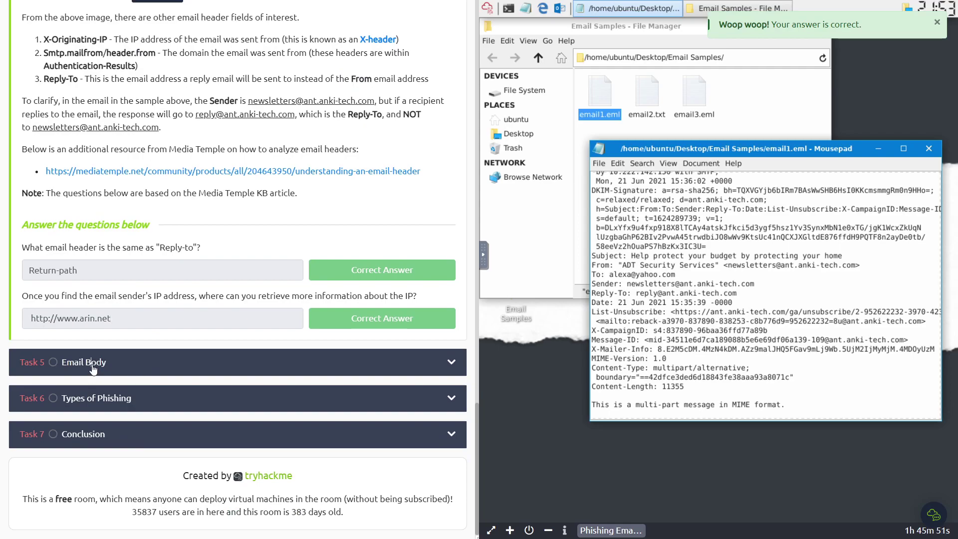
- Expand Task 5 Email Body and submit the blocked imgur image URI
left_click(94, 367)
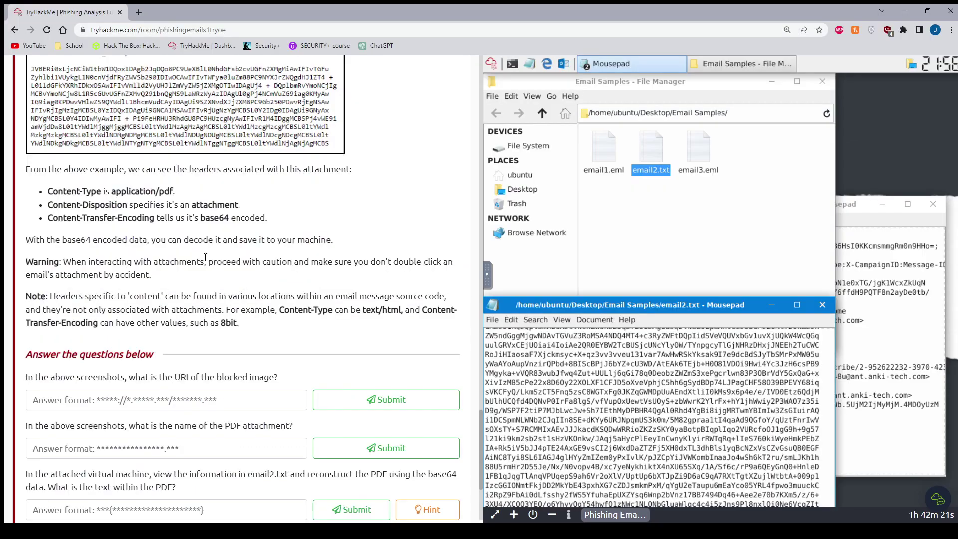
scroll(205, 257, "down", 3)
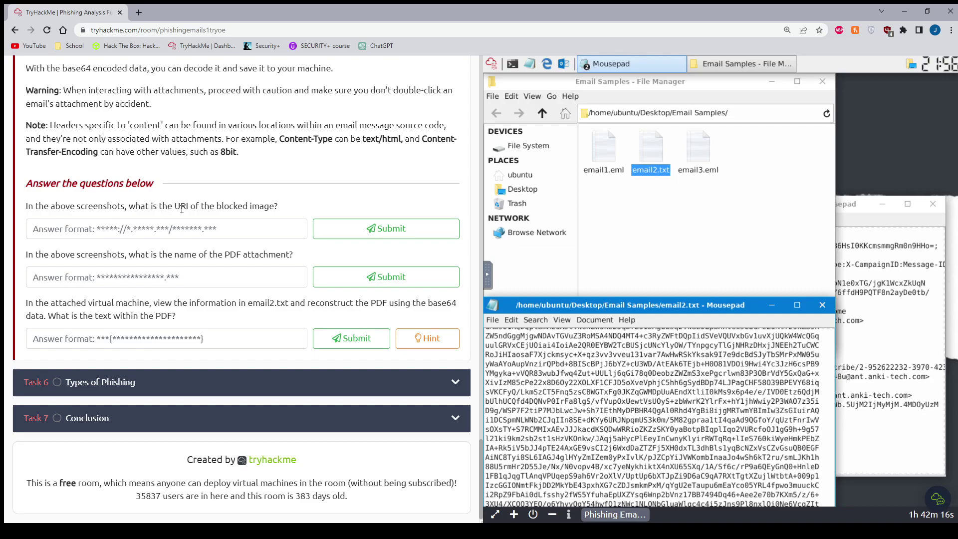
scroll(204, 206, "up", 3)
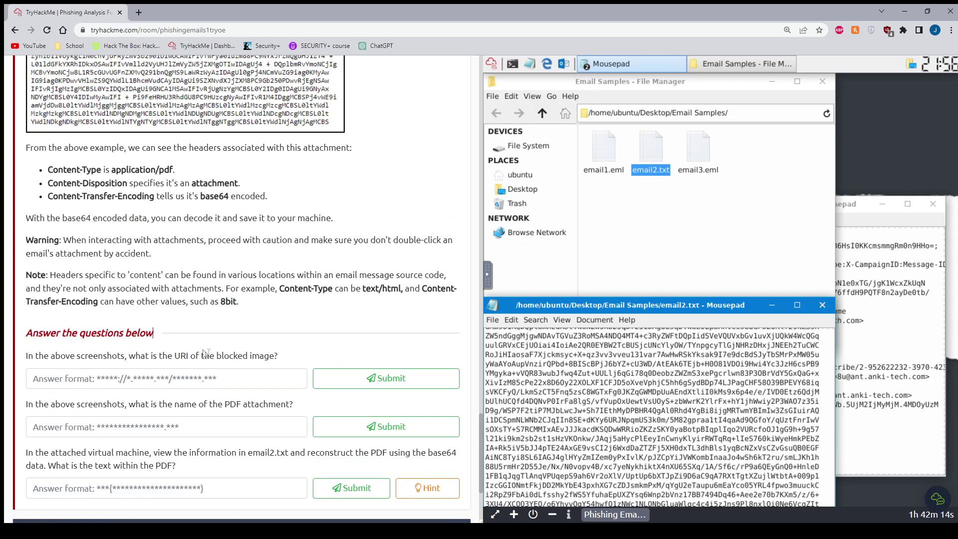
left_click_drag(216, 355, 281, 366)
left_click(136, 378)
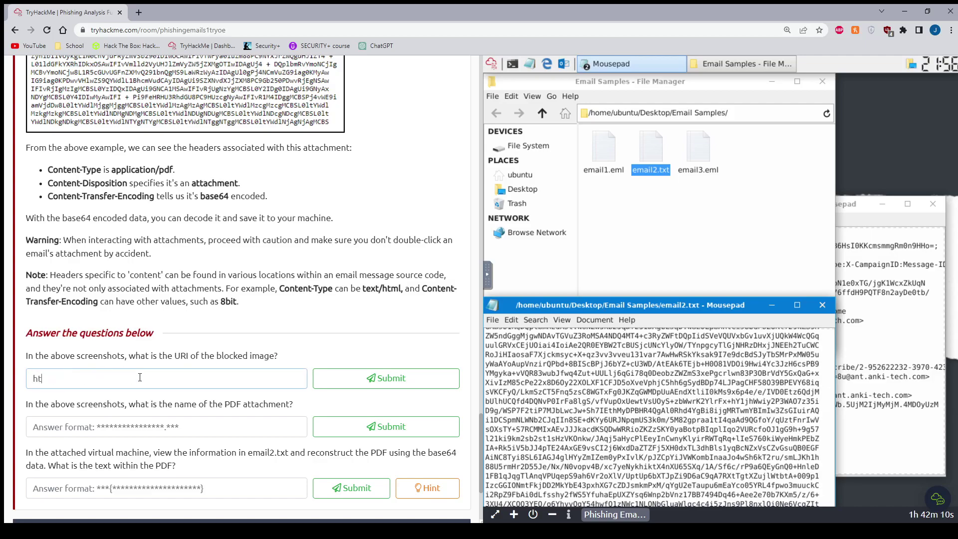
type("s")
key("BackSpace")
key("BackSpace")
type("https:")
scroll(140, 377, "up", 15)
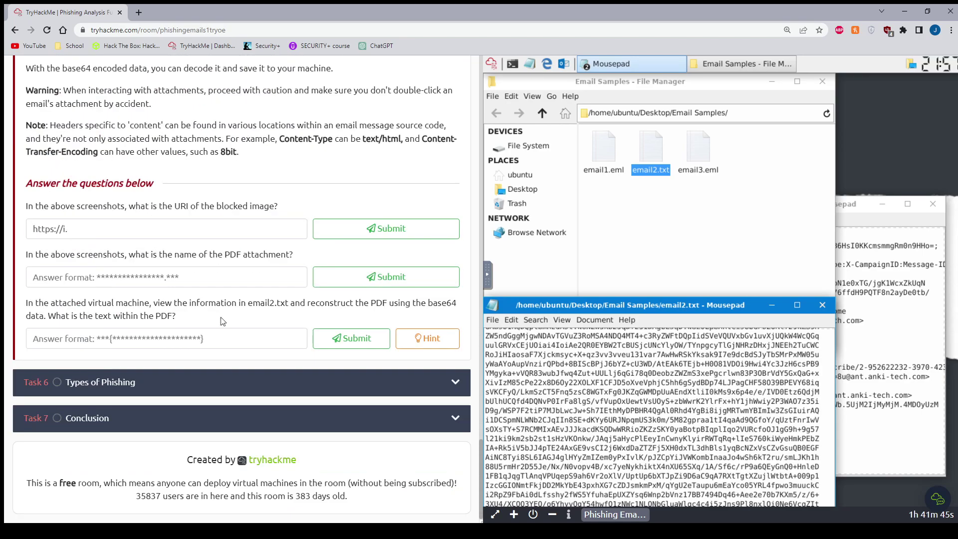
type("https://i.imgur.com/LSWOtDI.png")
key("Return")
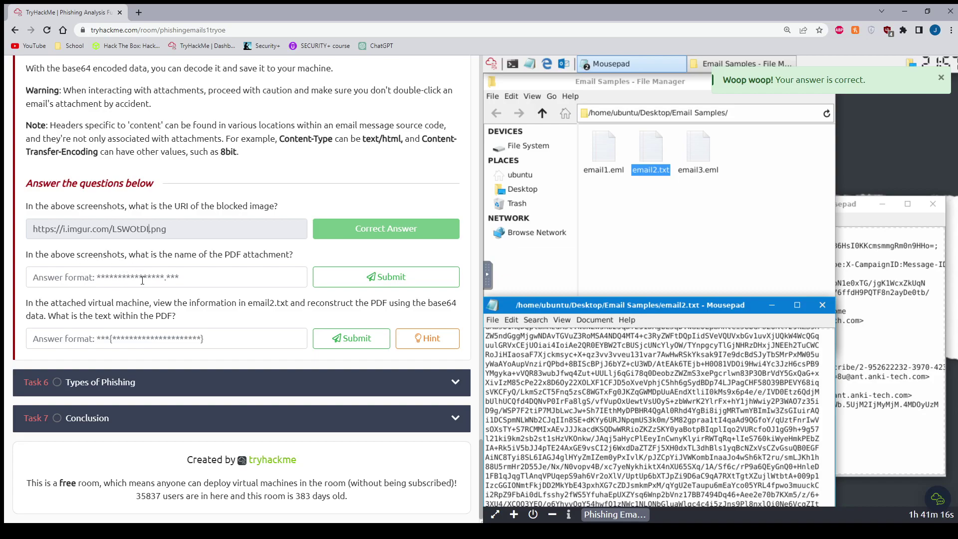
- Scroll to the PDF attachment name question and focus its answer field
scroll(142, 288, "up", 9)
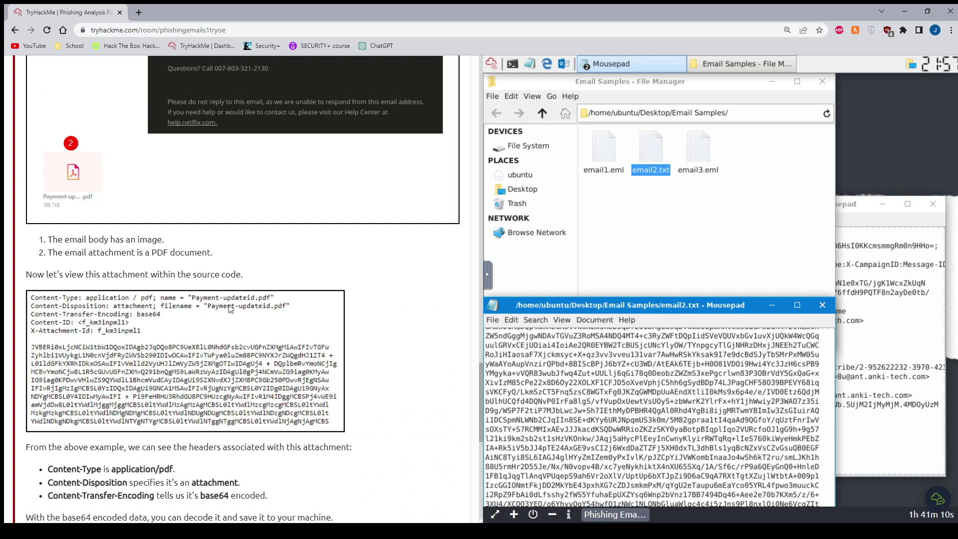
scroll(234, 307, "down", 6)
left_click(168, 428)
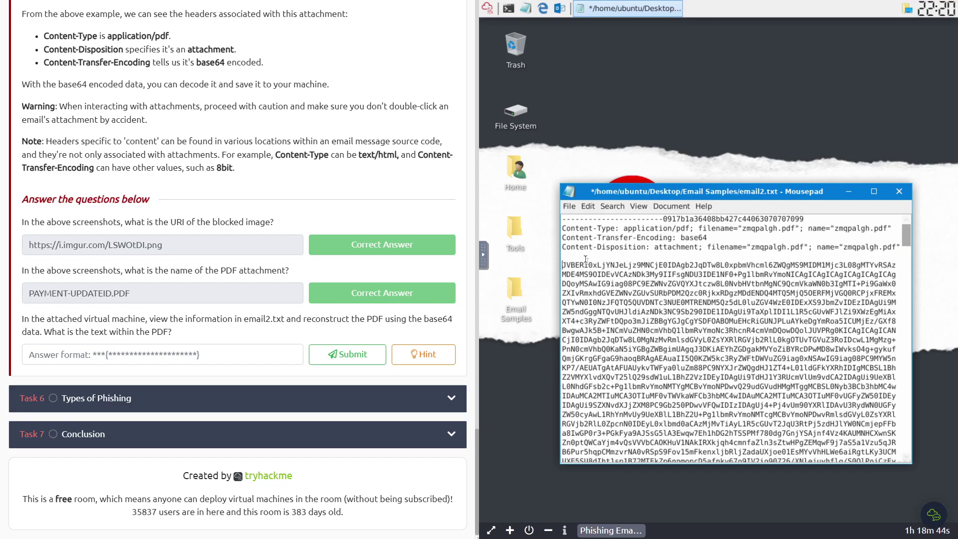
- Delete the MIME headers and boundary line above the base64 data in email2.txt
key("BackSpace")
key("BackSpace")
key("BackSpace")
key("BackSpace")
key("BackSpace")
key("BackSpace")
key("BackSpace")
key("BackSpace")
key("BackSpace")
key("BackSpace")
key("BackSpace")
key("BackSpace")
key("BackSpace")
key("BackSpace")
key("BackSpace")
key("BackSpace")
key("BackSpace")
key("BackSpace")
key("BackSpace")
key("BackSpace")
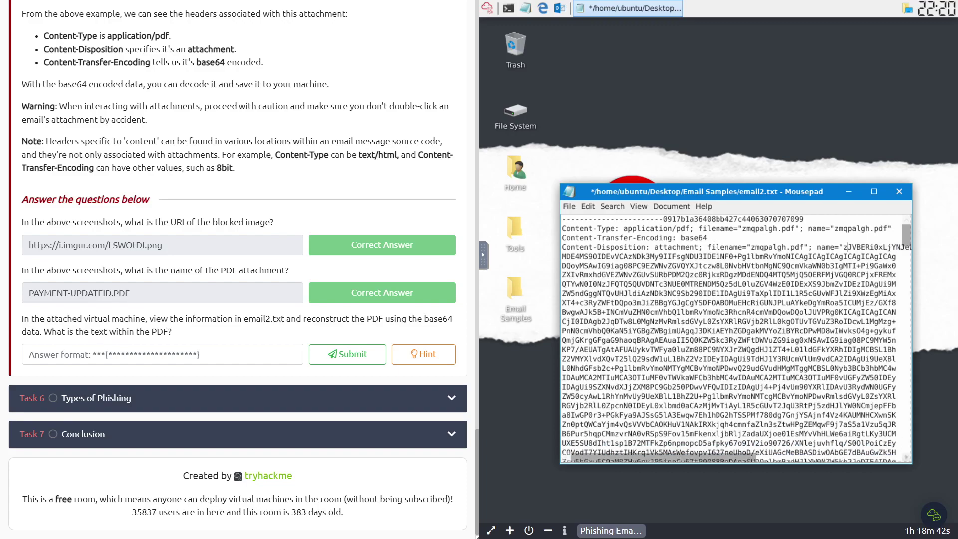
key("BackSpace")
key("BackSpace")
key("BackSpace")
key("BackSpace")
key("BackSpace")
key("BackSpace")
key("BackSpace")
key("BackSpace")
key("BackSpace")
key("BackSpace")
key("BackSpace")
key("BackSpace")
key("BackSpace")
key("BackSpace")
key("BackSpace")
key("BackSpace")
key("BackSpace")
key("BackSpace")
key("BackSpace")
key("BackSpace")
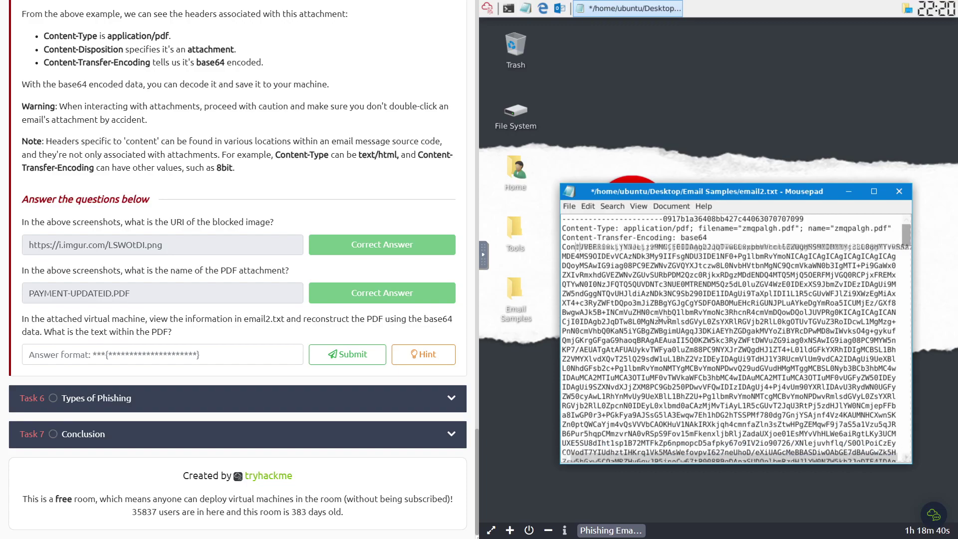
key("BackSpace")
key("BackSpace")
key("BackSpace")
key("BackSpace")
key("BackSpace")
key("BackSpace")
key("BackSpace")
key("BackSpace")
key("BackSpace")
key("BackSpace")
key("BackSpace")
key("BackSpace")
key("BackSpace")
key("BackSpace")
key("BackSpace")
key("BackSpace")
key("BackSpace")
key("BackSpace")
key("BackSpace")
key("BackSpace")
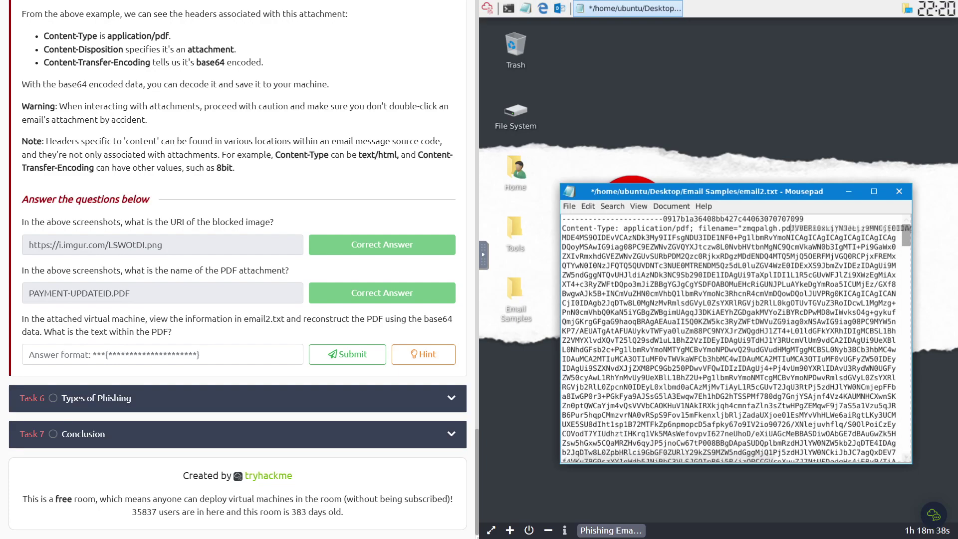
key("BackSpace")
key("BackSpace")
key("BackSpace")
key("BackSpace")
key("BackSpace")
key("BackSpace")
key("BackSpace")
key("BackSpace")
key("BackSpace")
key("BackSpace")
key("BackSpace")
key("BackSpace")
key("BackSpace")
key("BackSpace")
key("BackSpace")
key("BackSpace")
key("BackSpace")
key("BackSpace")
key("BackSpace")
key("BackSpace")
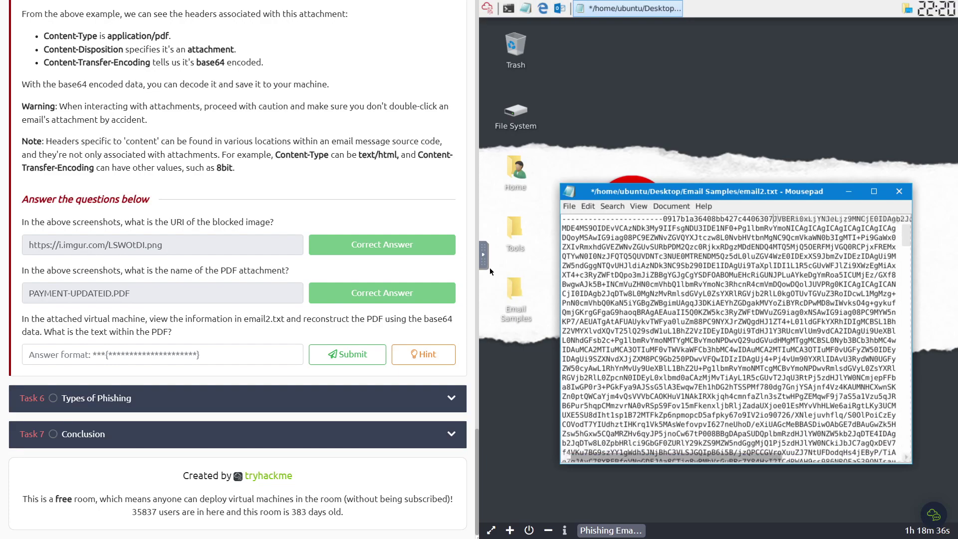
key("BackSpace")
key("BackSpace")
key("BackSpace")
key("BackSpace")
key("BackSpace")
key("BackSpace")
key("BackSpace")
key("BackSpace")
key("BackSpace")
key("BackSpace")
key("BackSpace")
key("BackSpace")
key("BackSpace")
key("BackSpace")
key("BackSpace")
key("BackSpace")
key("BackSpace")
key("BackSpace")
key("BackSpace")
key("BackSpace")
- Remove the closing boundary line after the base64 and save email2.txt
scroll(645, 282, "down", 5)
scroll(646, 283, "down", 10)
left_click_drag(904, 278, 910, 457)
left_click_drag(833, 449, 565, 448)
key("BackSpace")
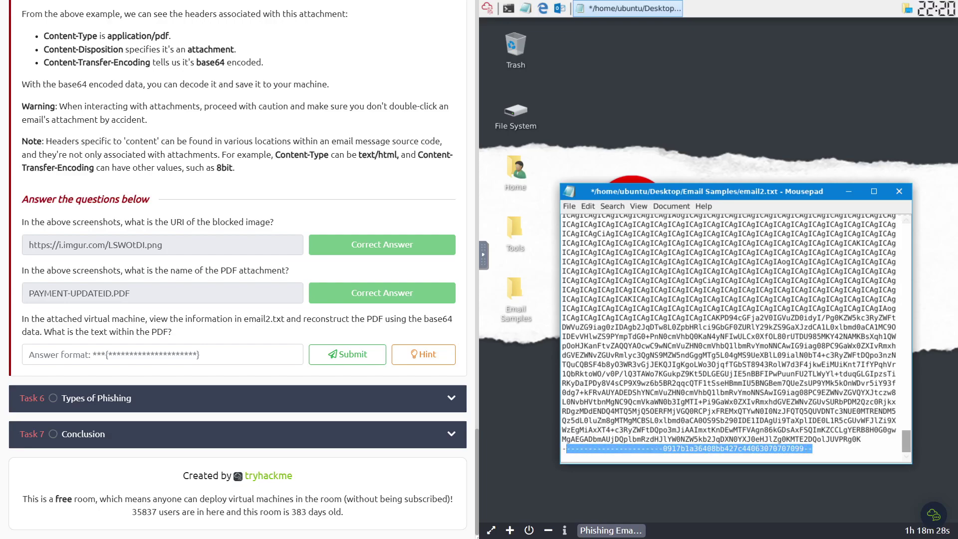
key("BackSpace")
left_click(571, 207)
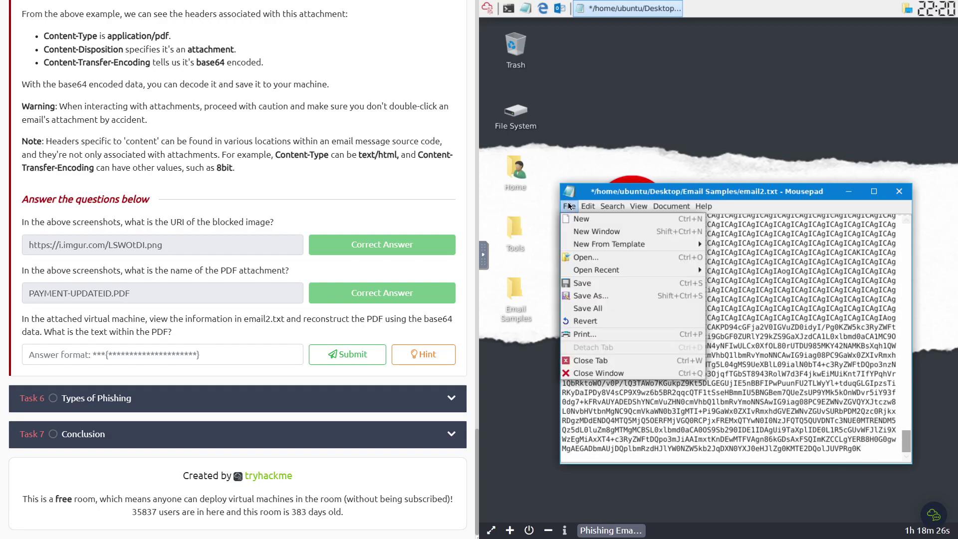
left_click(593, 286)
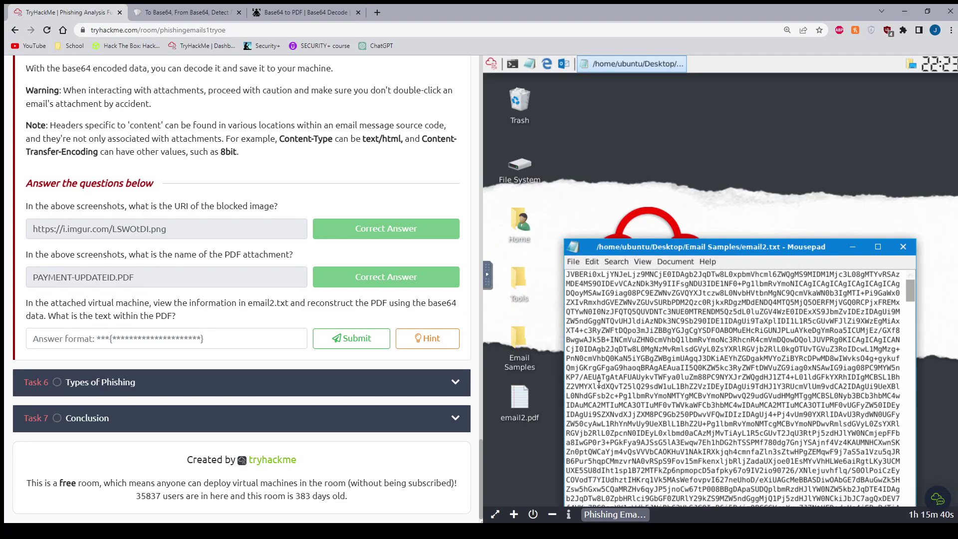
- Copy the base64 text from the virtual machine's clipboard panel
left_click(487, 274)
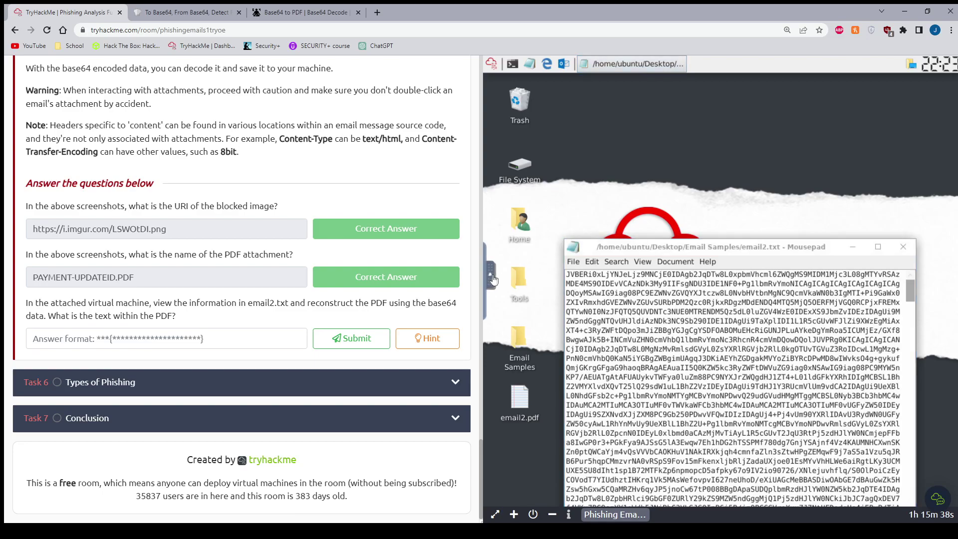
left_click(495, 281)
left_click(575, 279)
key("ctrl+a")
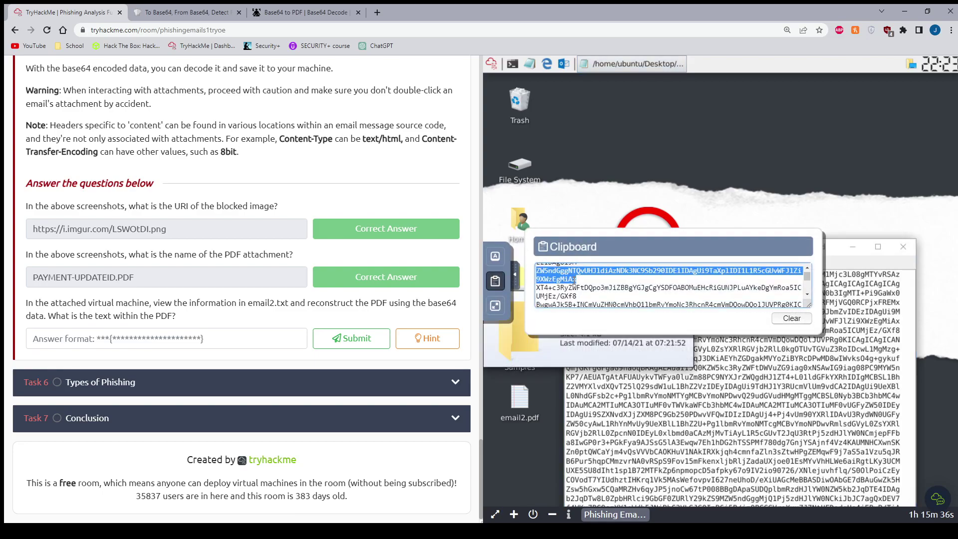
left_click(696, 187)
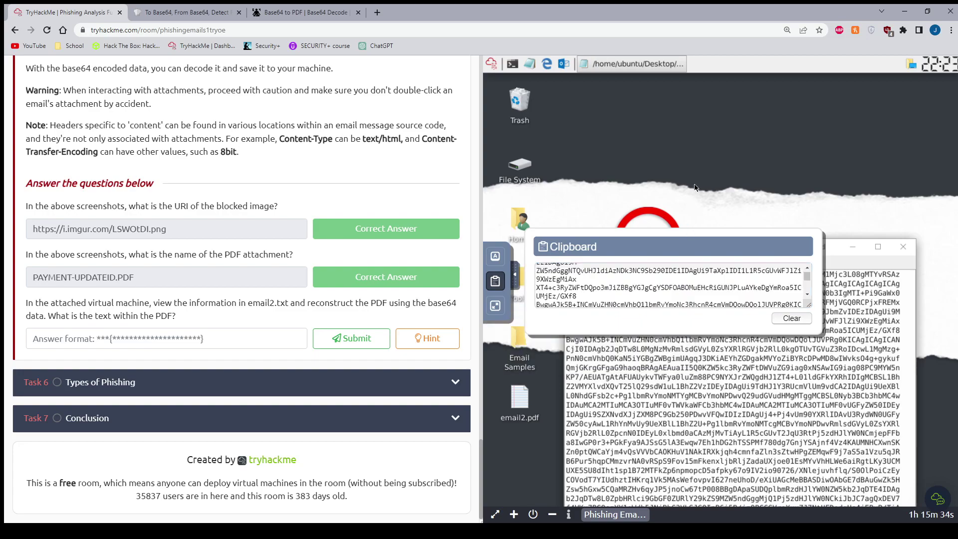
- Delete email2.pdf from the VM desktop and switch to the Base64.Guru PDF decoder
left_click(517, 405)
key("Delete")
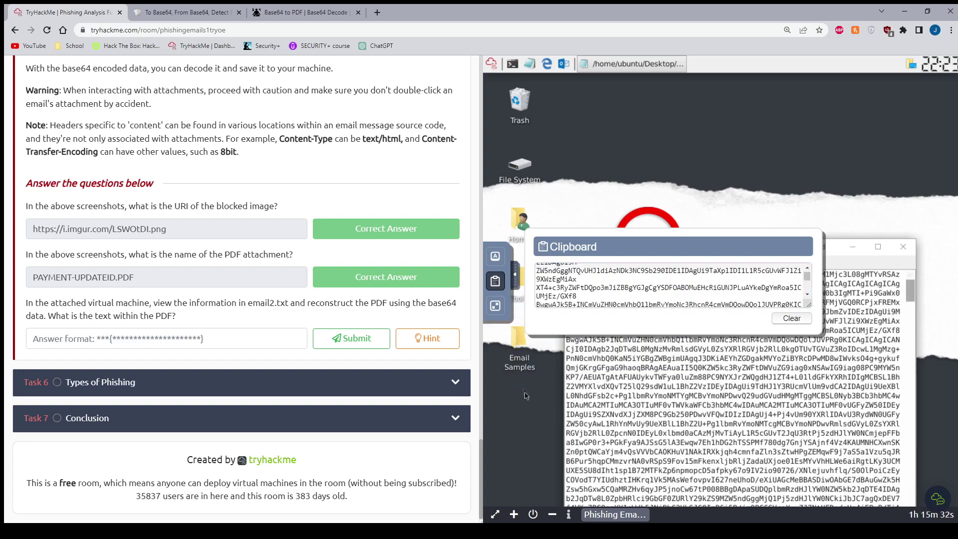
left_click(238, 12)
left_click(182, 12)
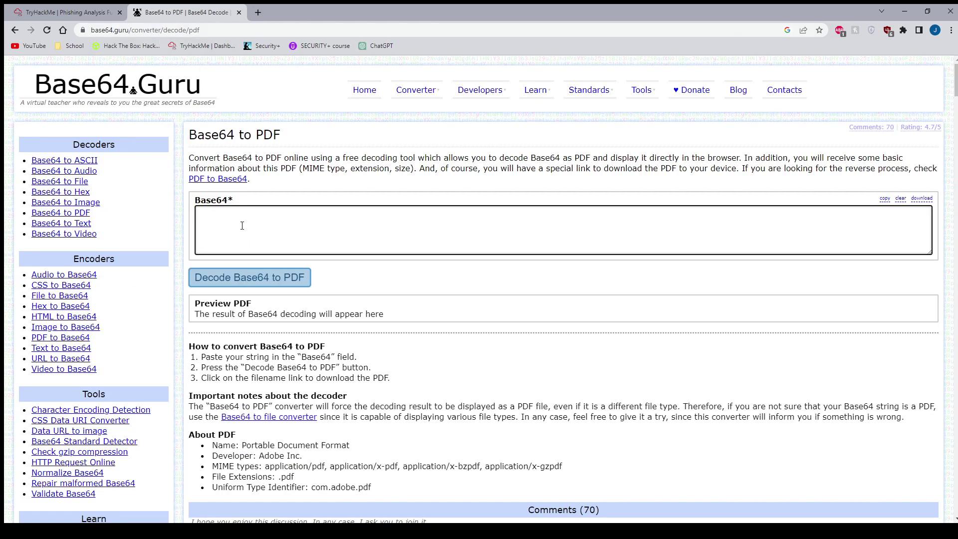
- Decode the pasted base64 into a PDF revealing THM{BENIGN_PDF_ATTACHMENT}, then return to TryHackMe
key("ctrl+v")
left_click(235, 276)
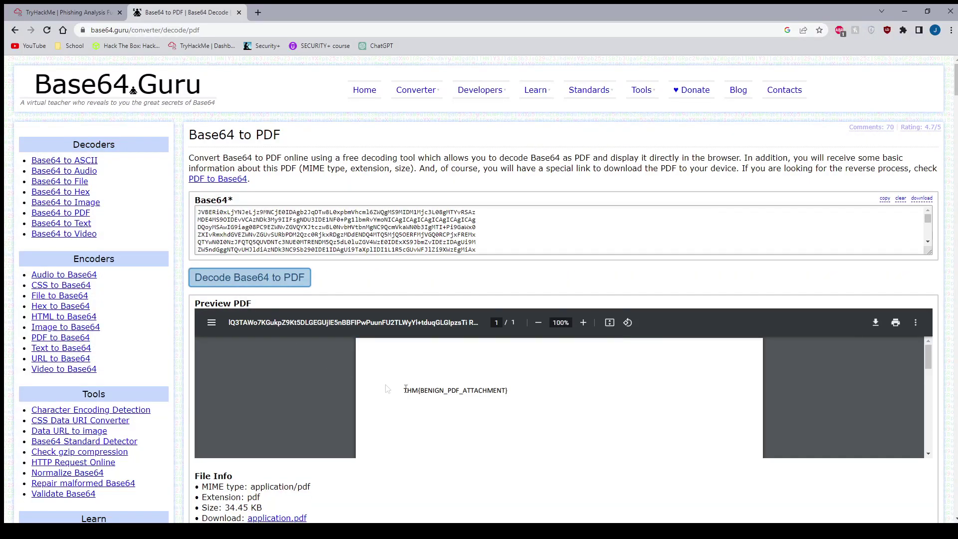
left_click_drag(402, 391, 518, 393)
left_click(480, 408)
left_click(65, 7)
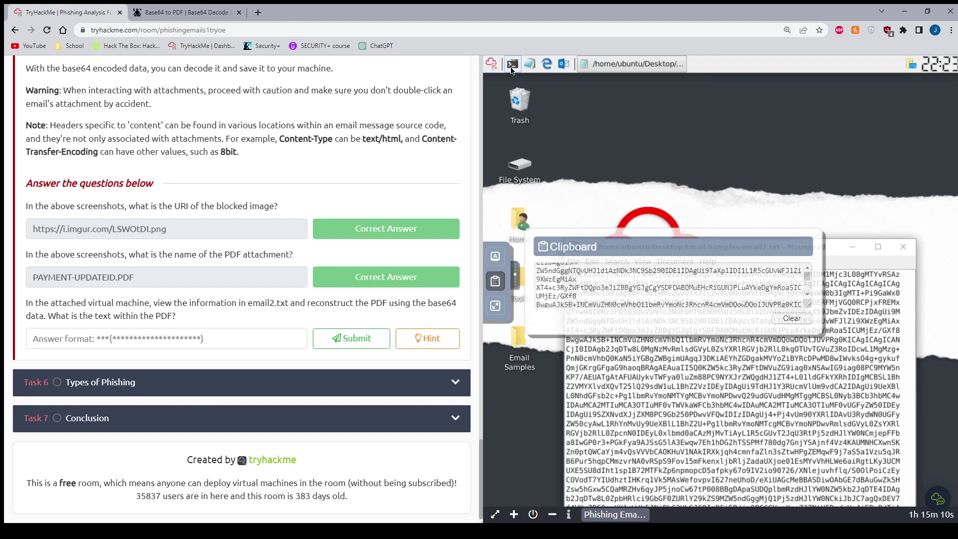
- Answer the PDF question with THM{BENIGN_PDF_ATTACHMENT}, copied from the decoded PDF preview
left_click(419, 338)
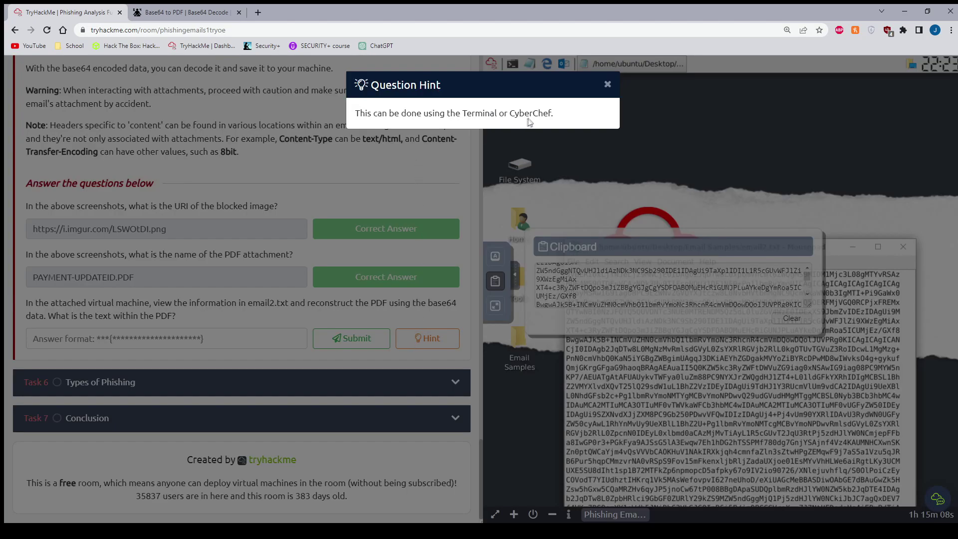
left_click(607, 84)
left_click(192, 13)
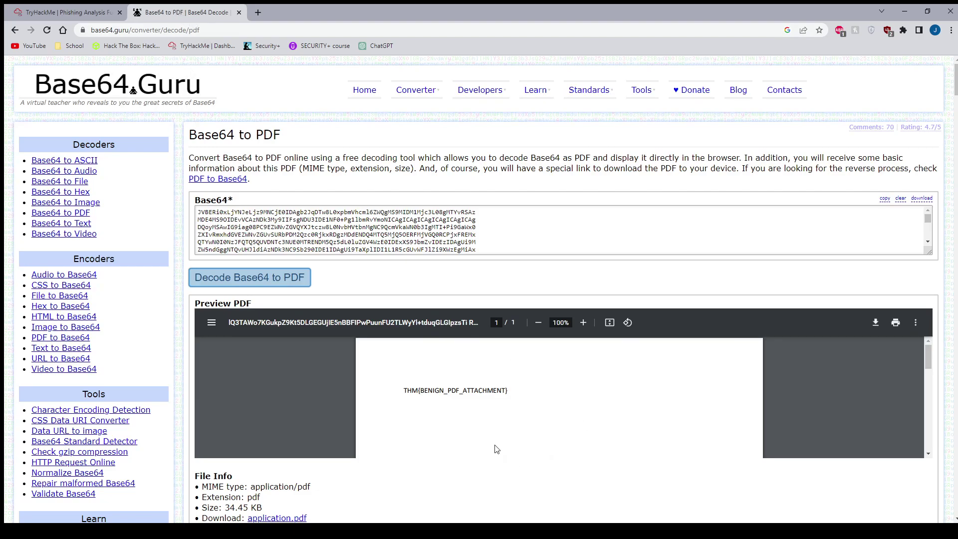
left_click_drag(404, 389, 518, 390)
key("ctrl+c")
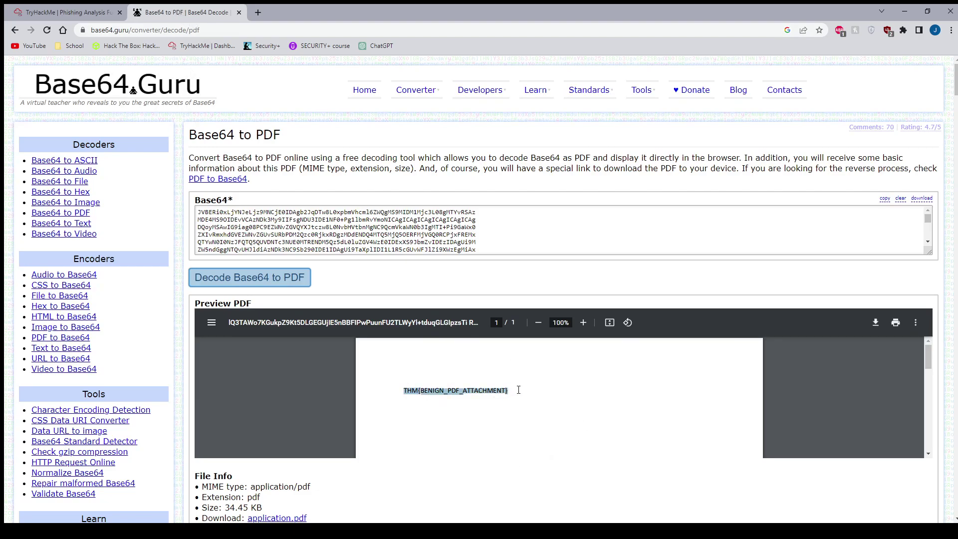
left_click(57, 14)
left_click(235, 344)
key("ctrl+v")
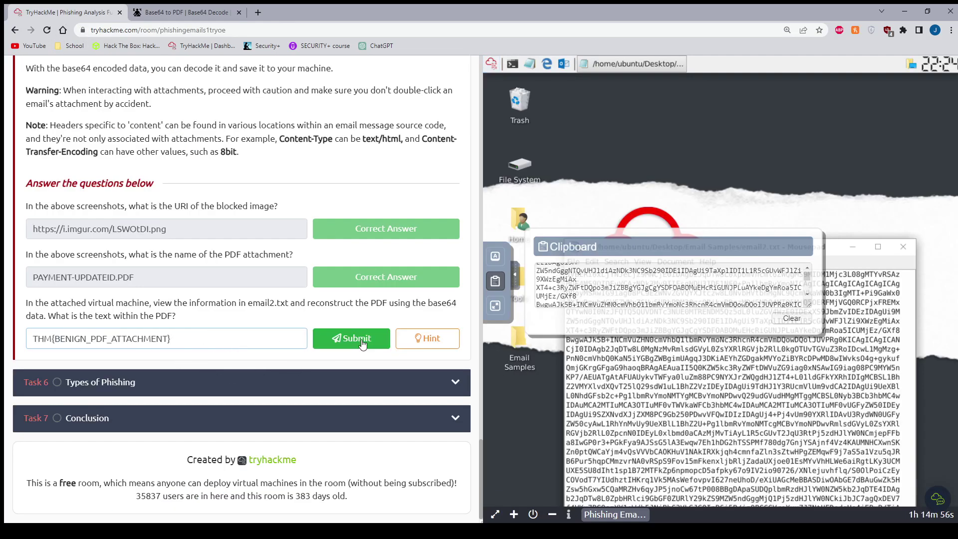
left_click(351, 338)
left_click(198, 387)
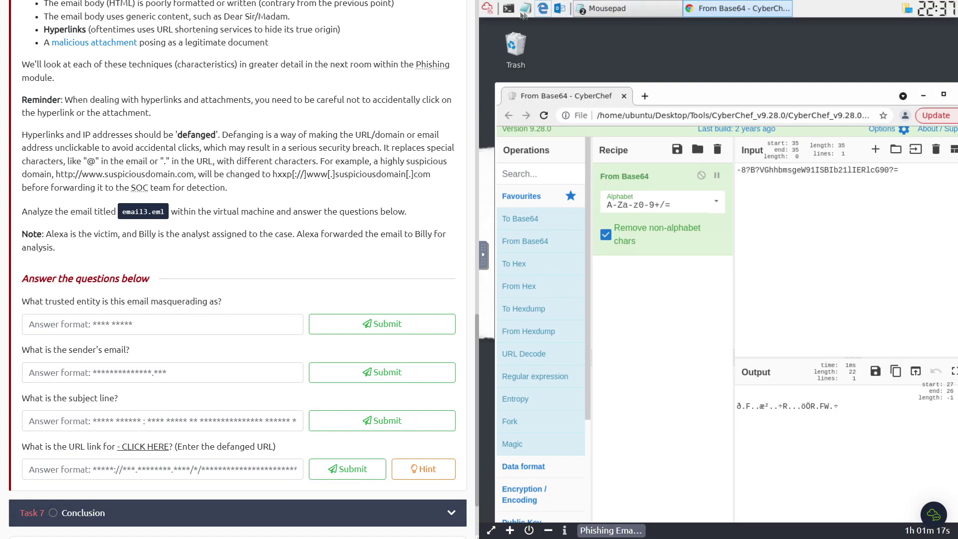
- In a VM terminal, change into Desktop/Email Samples and run 'thunderbird email3.eml'
left_click(508, 8)
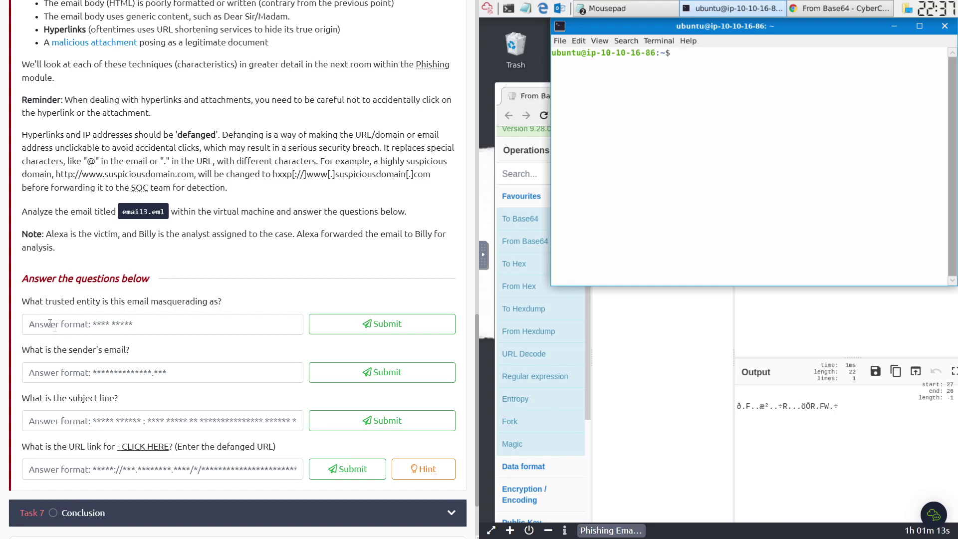
type("cd de")
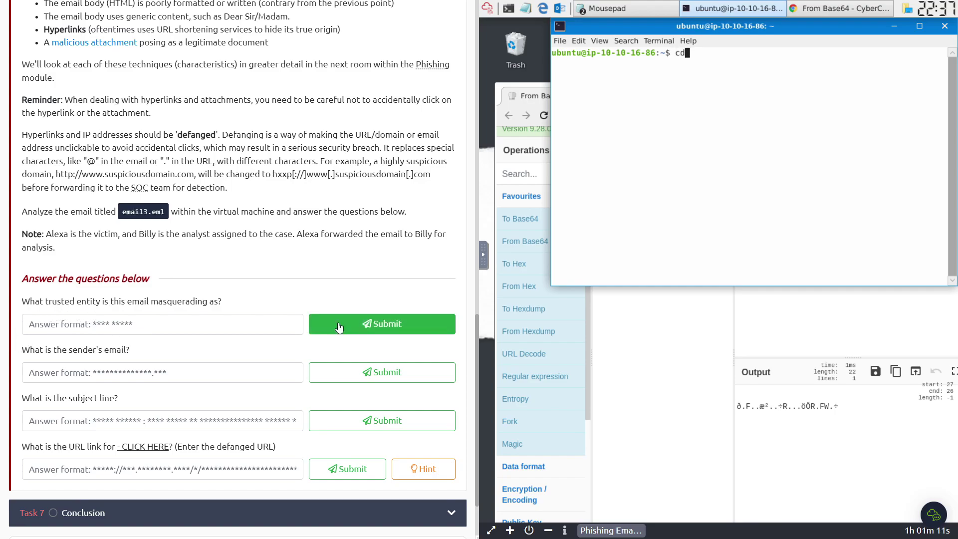
type("s")
key("BackSpace")
key("BackSpace")
key("BackSpace")
type("Des")
key("Tab")
key("Return")
type("ls")
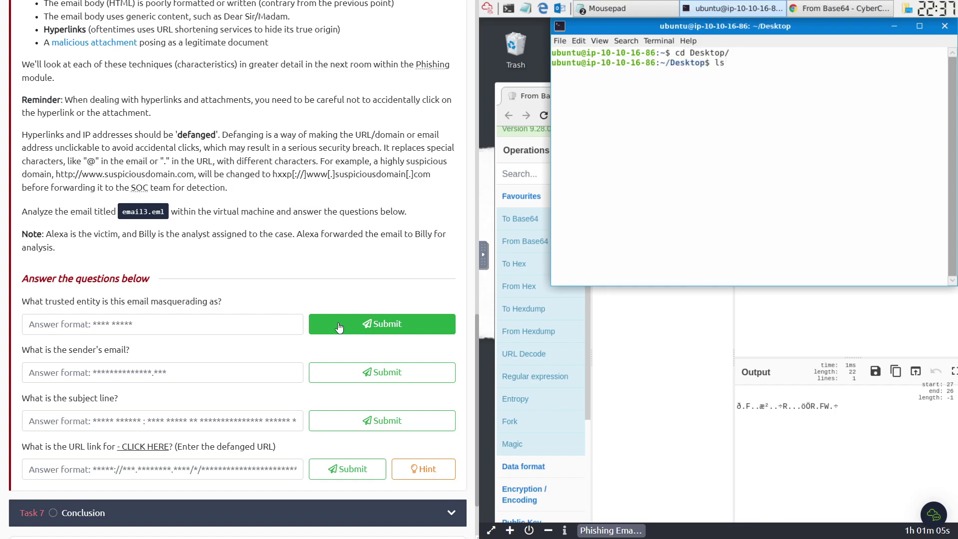
key("BackSpace")
key("BackSpace")
type("cd E")
key("Tab")
key("Return")
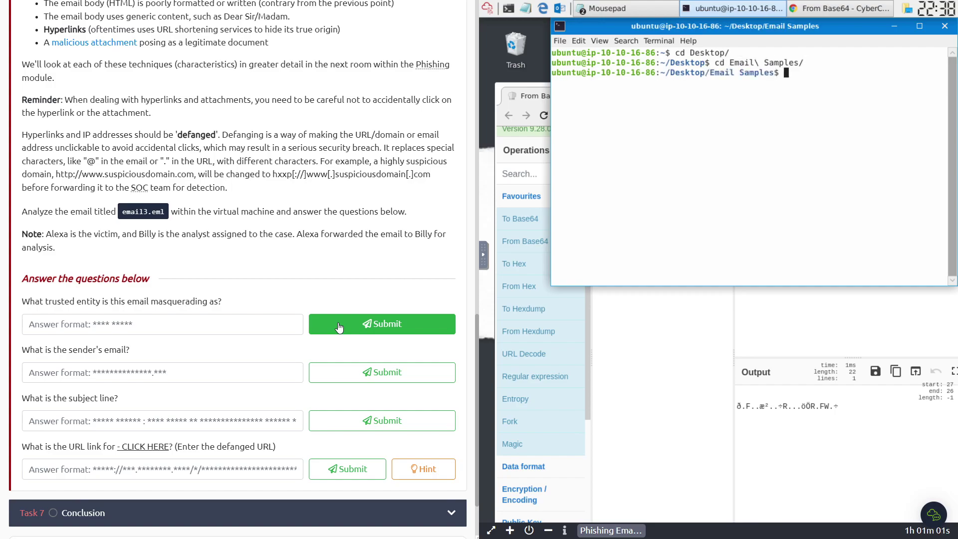
type("thunderbird email3.eml")
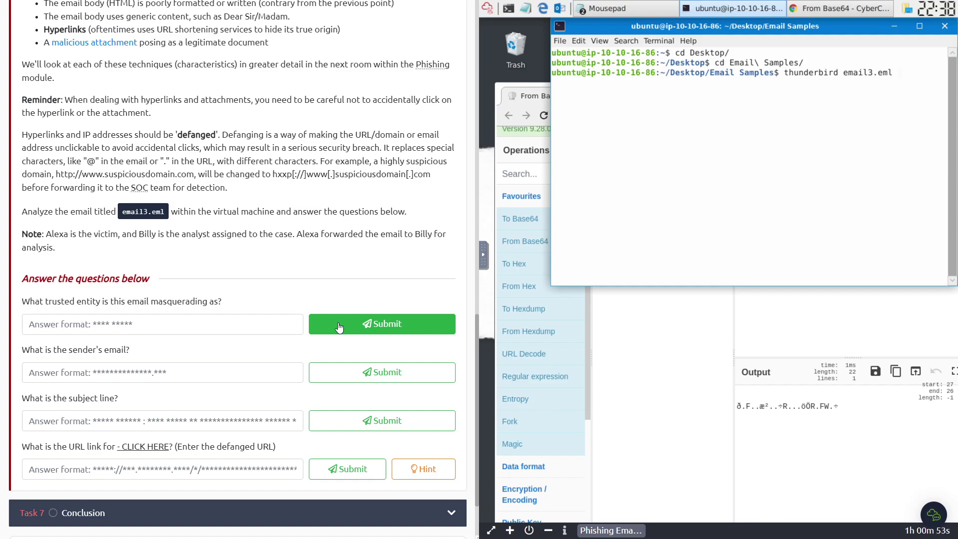
key("Return")
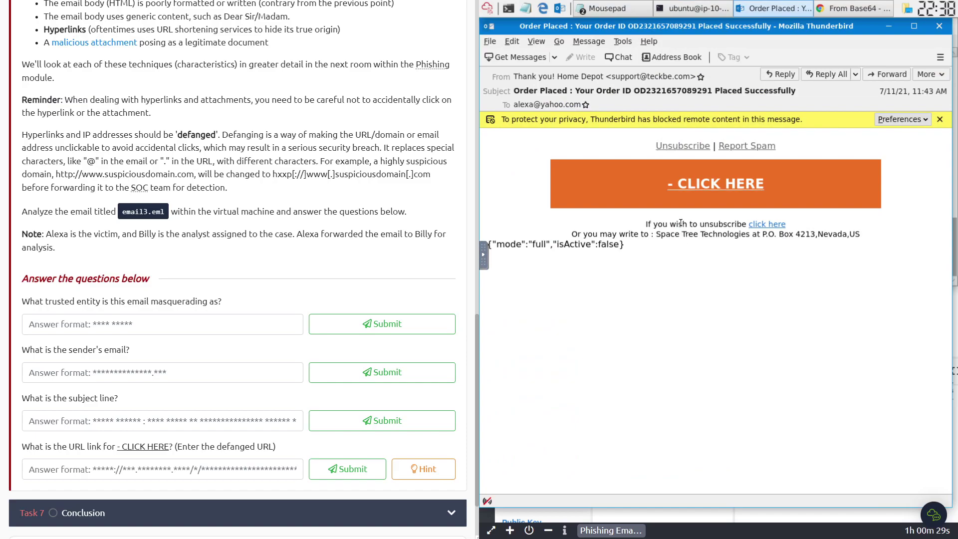
- Submit Home Depot as the trusted entity impersonated in email3
left_click(528, 78)
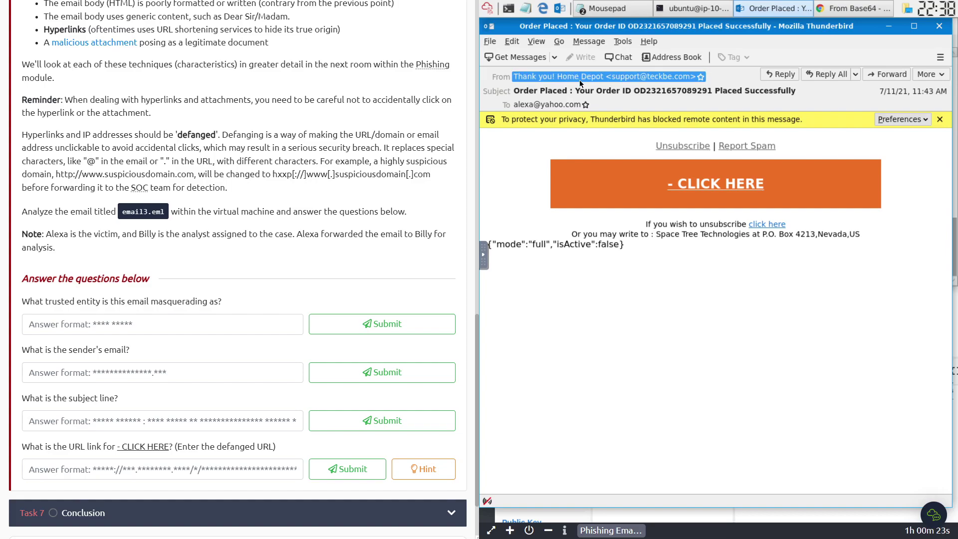
left_click(170, 328)
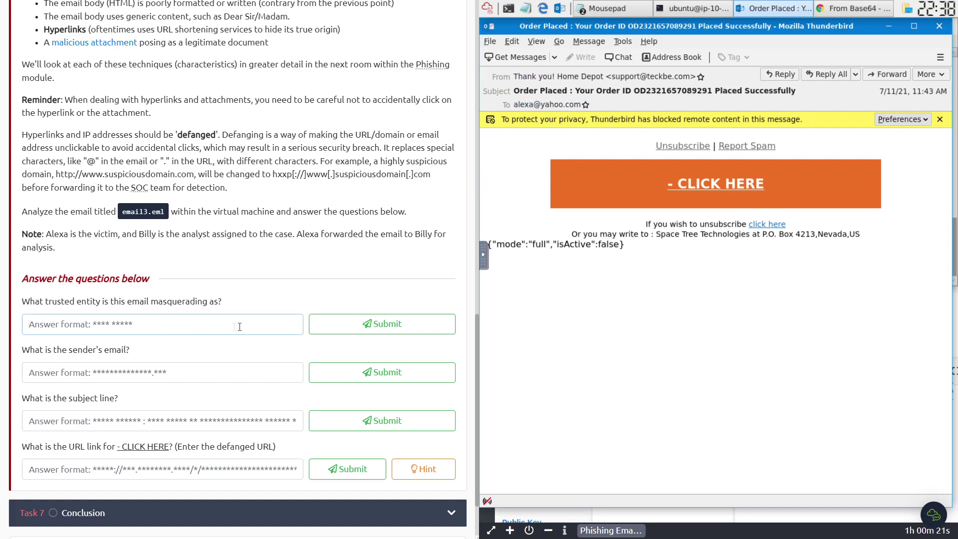
type("Home Depot")
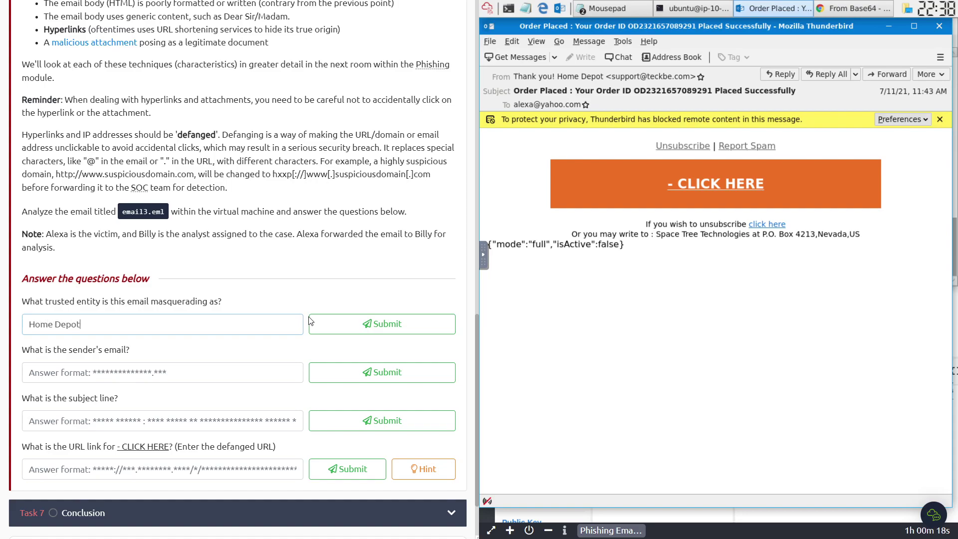
left_click(309, 320)
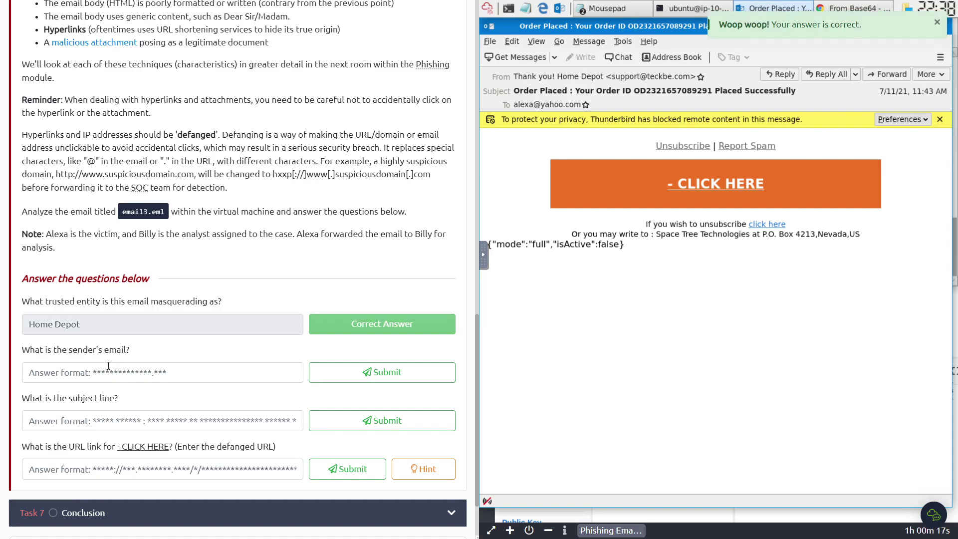
- Submit the sender's email address from the header, then minimize Thunderbird
left_click(614, 79)
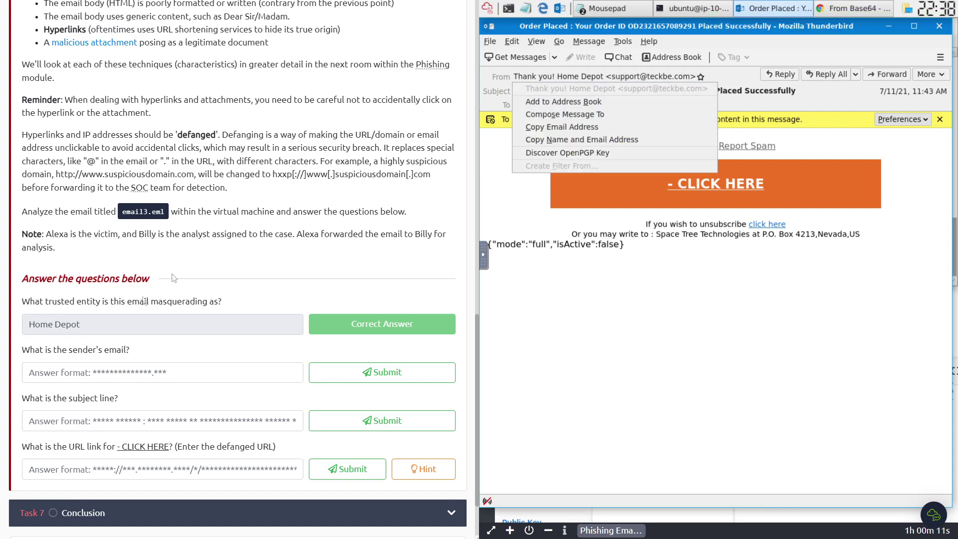
left_click(109, 375)
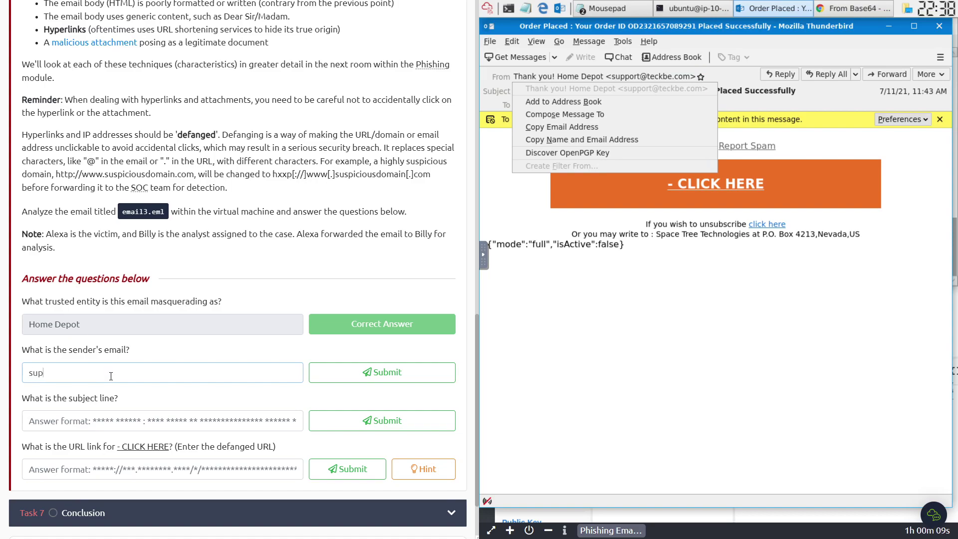
key("Return")
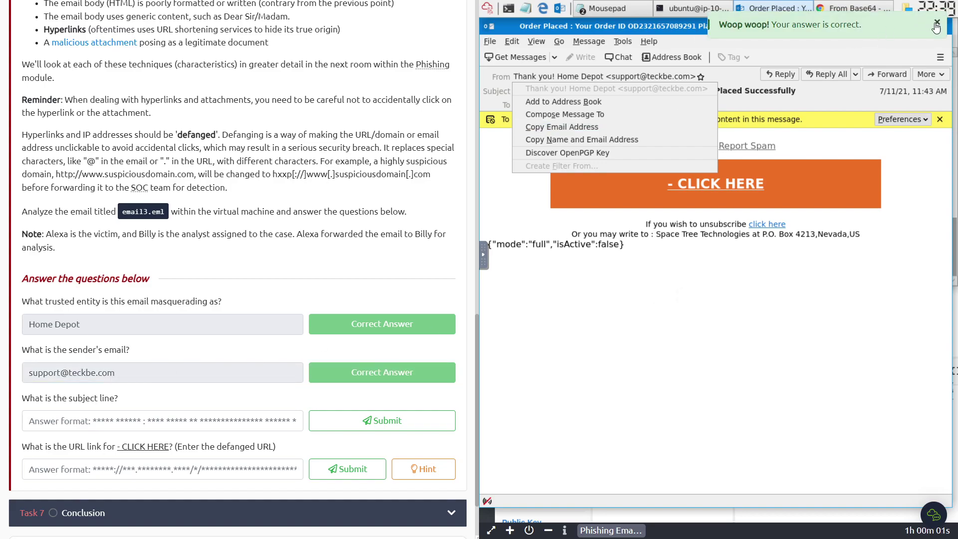
left_click(892, 27)
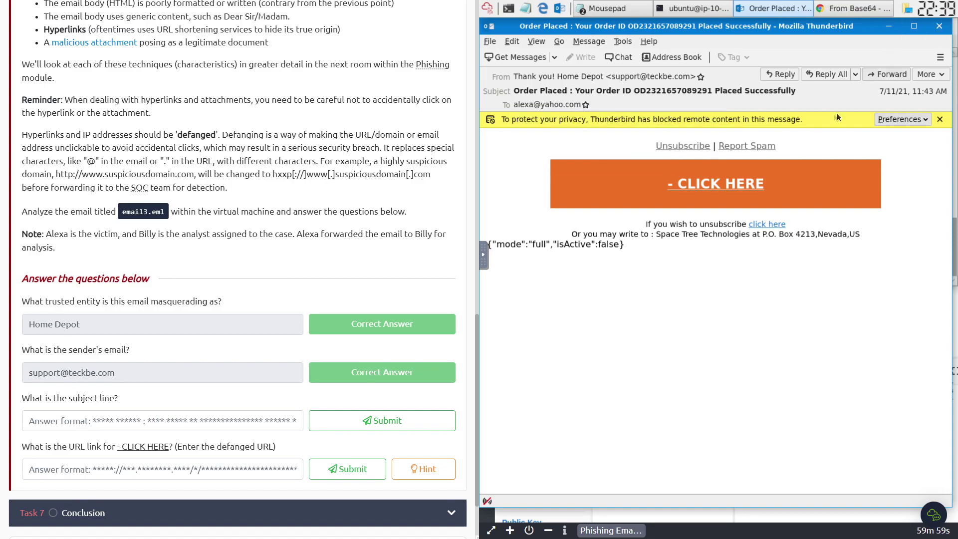
left_click(892, 26)
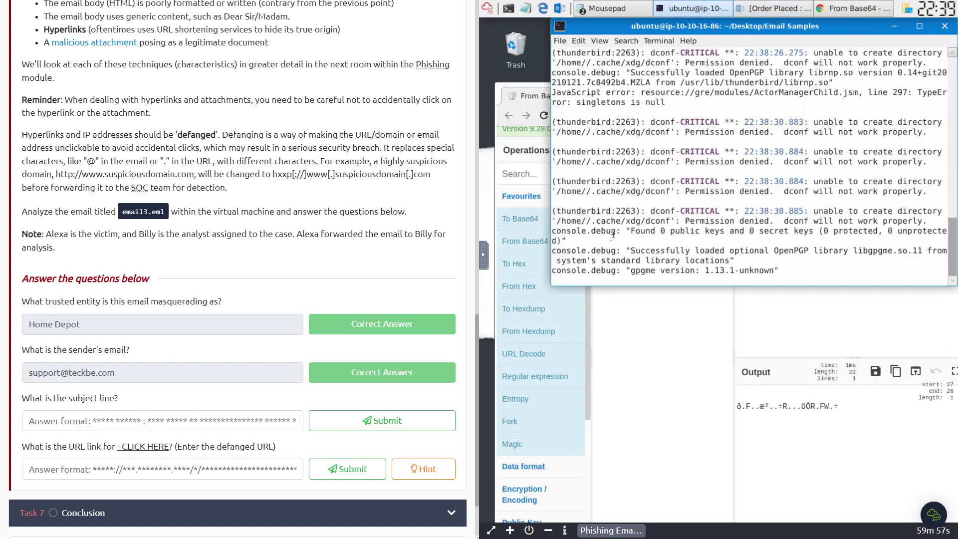
- Bring up email3.eml's source in Mousepad and copy the base64-encoded Subject value
left_click(559, 100)
left_click(694, 71)
left_click(519, 66)
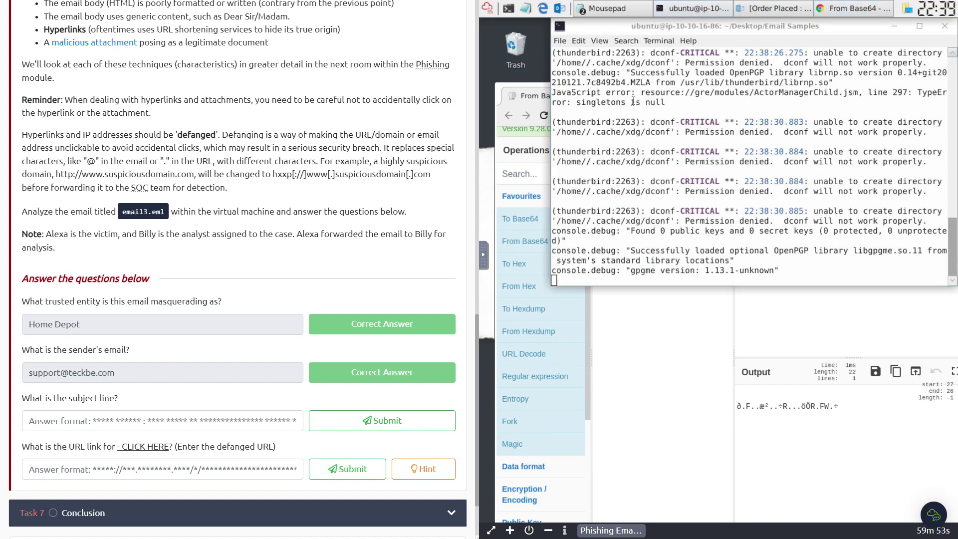
left_click(894, 27)
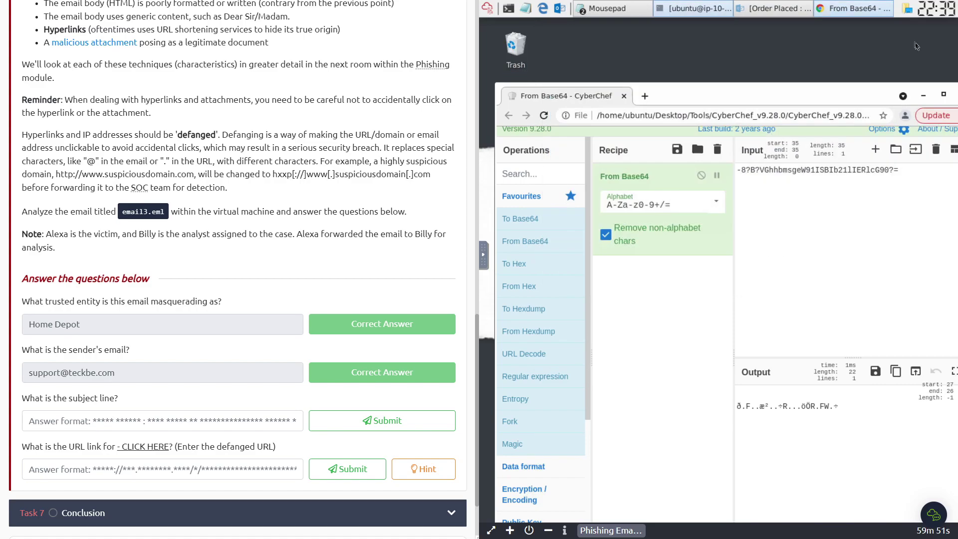
left_click(923, 93)
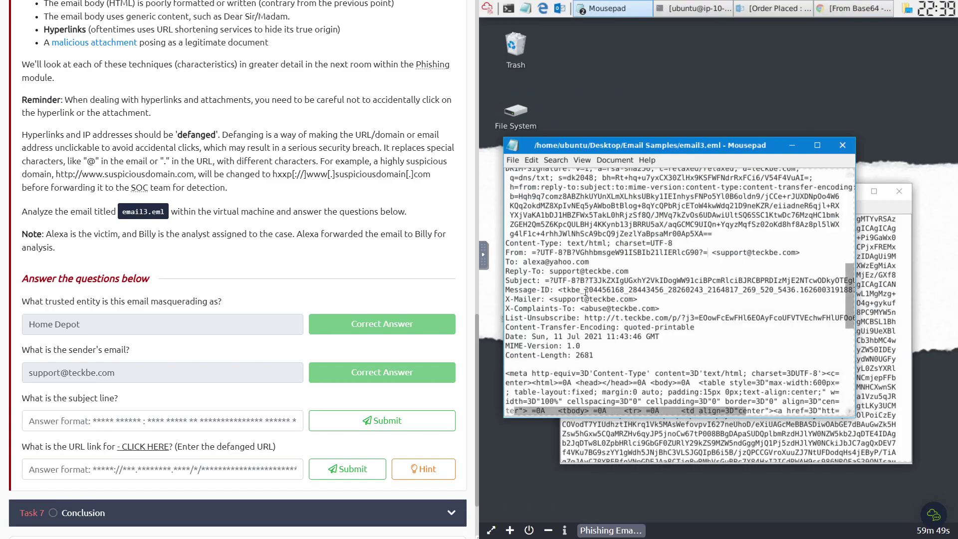
left_click_drag(550, 272, 615, 273)
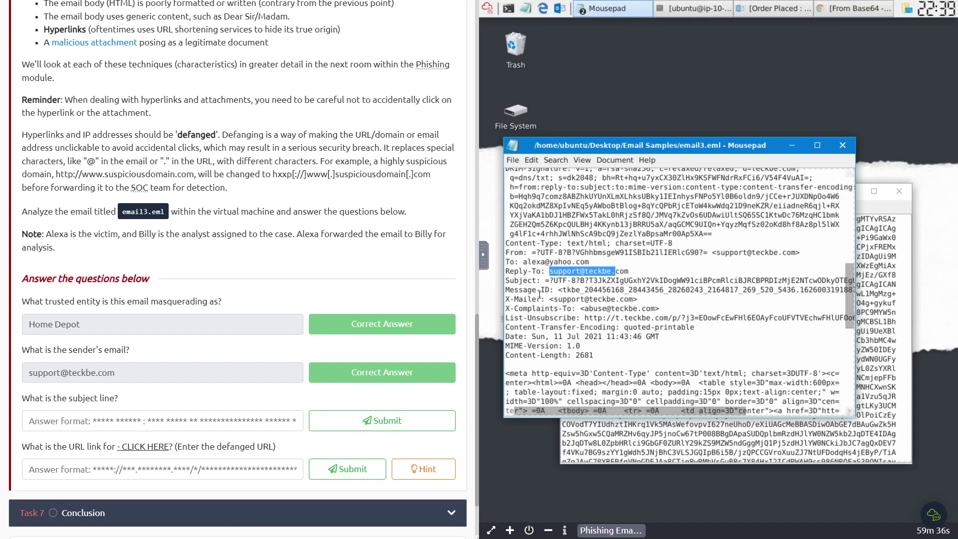
left_click_drag(544, 280, 856, 282)
key("ctrl+c")
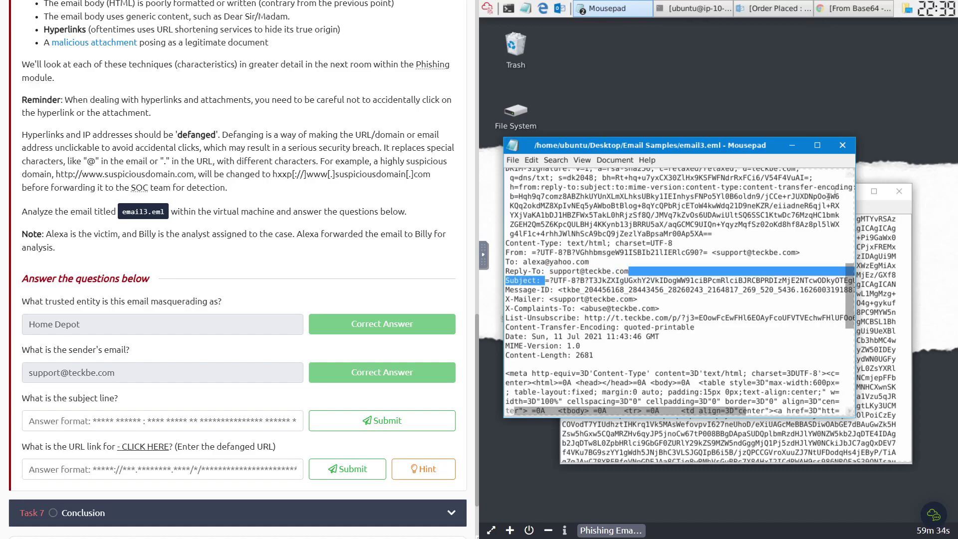
key("alt+F10")
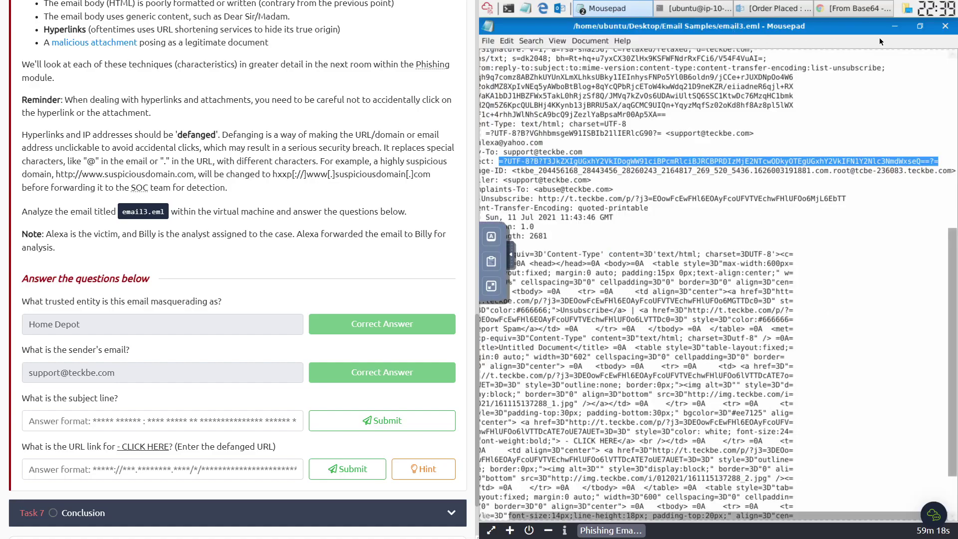
- Decode the encoded Subject with CyberChef's From Base64, stripping the ?UTF prefix
left_click(798, 8)
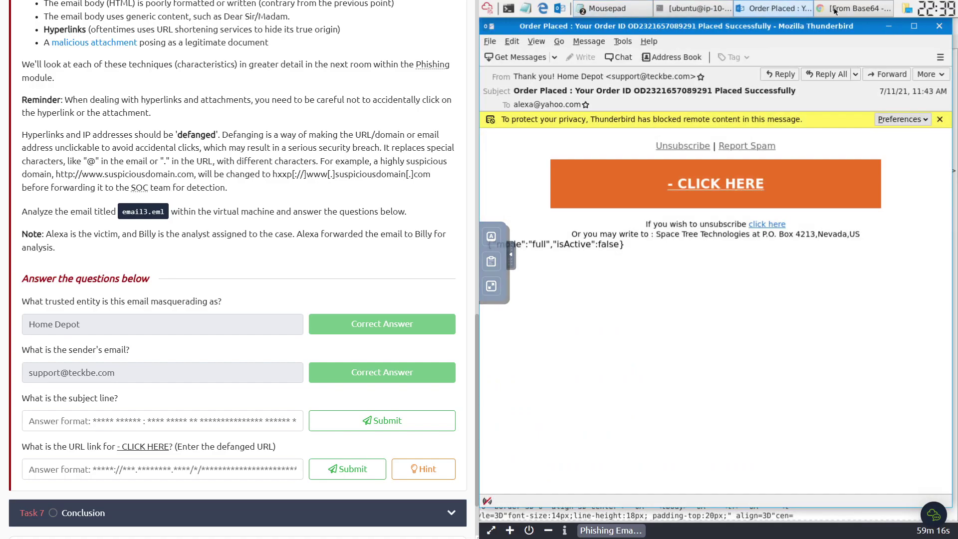
left_click(833, 9)
left_click_drag(687, 67, 702, 61)
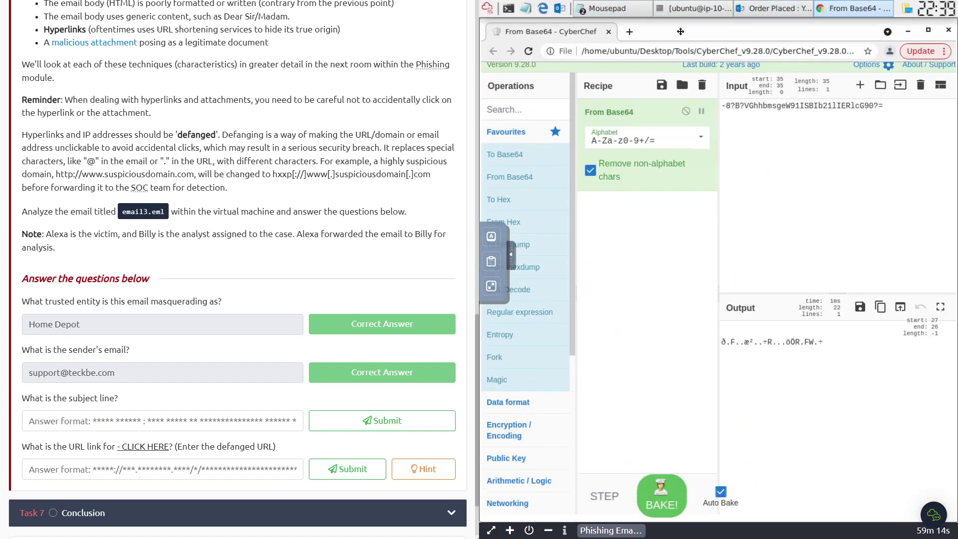
key("ctrl+a")
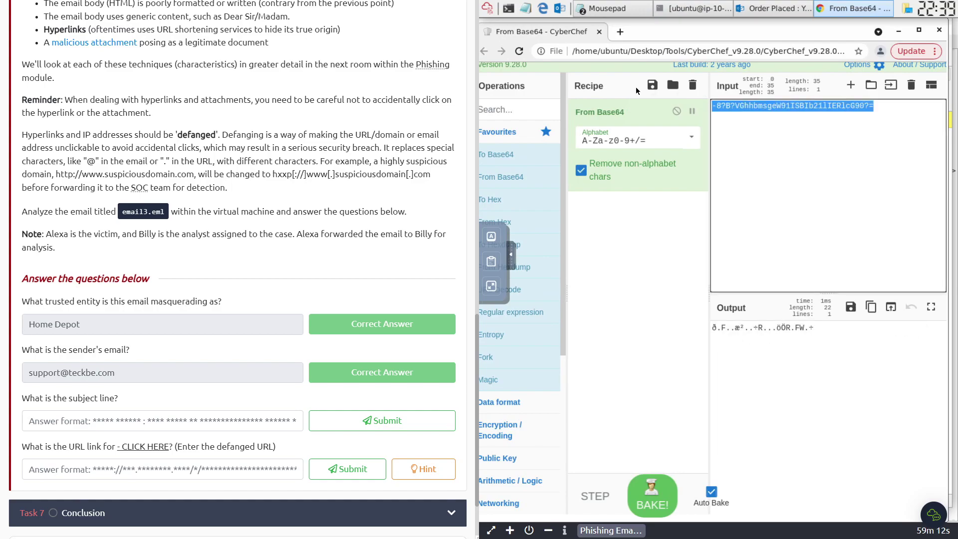
key("ctrl+v")
left_click_drag(735, 105, 715, 105)
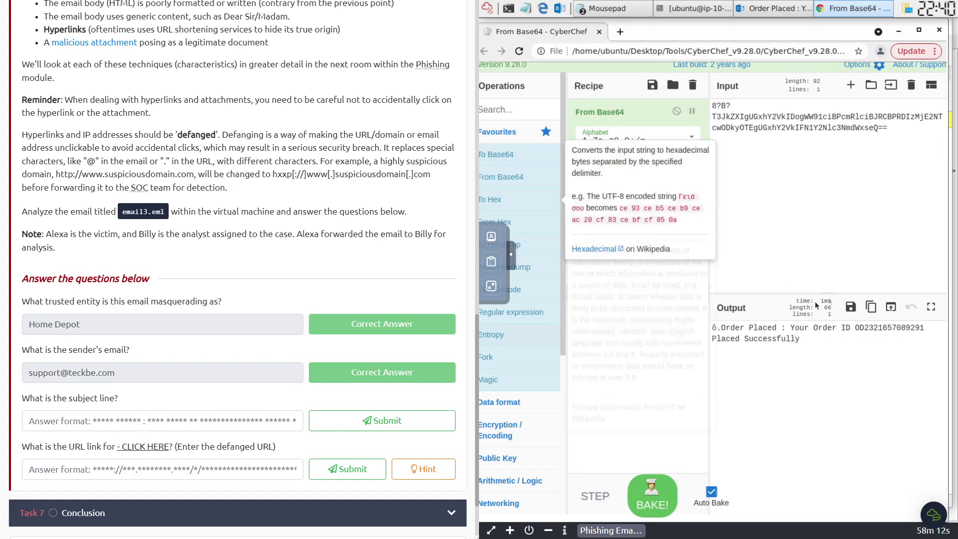
left_click(723, 328)
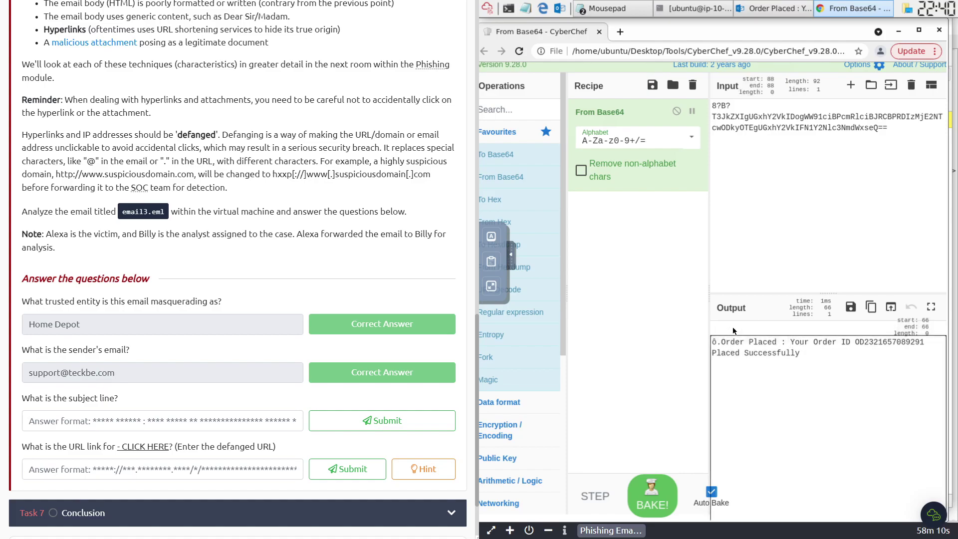
left_click_drag(723, 342, 813, 362)
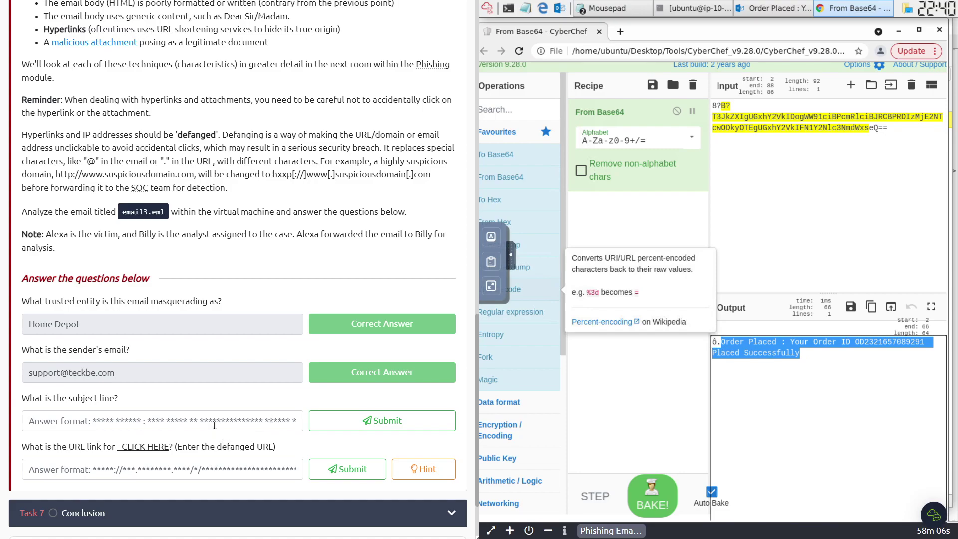
- Submit the decoded 'Order Placed' subject line as the subject answer
left_click(491, 261)
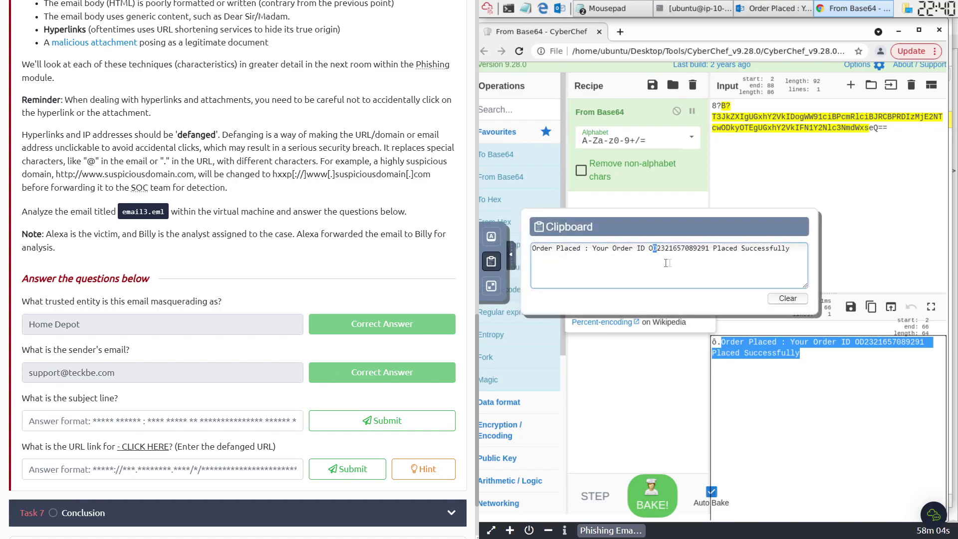
key("ctrl+a")
key("ctrl+c")
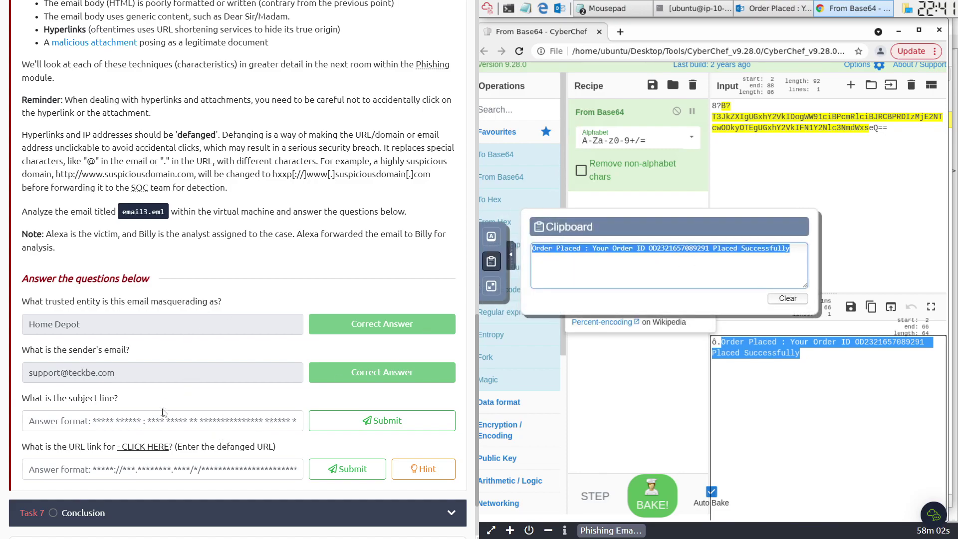
left_click(164, 421)
key("ctrl+v")
left_click(366, 424)
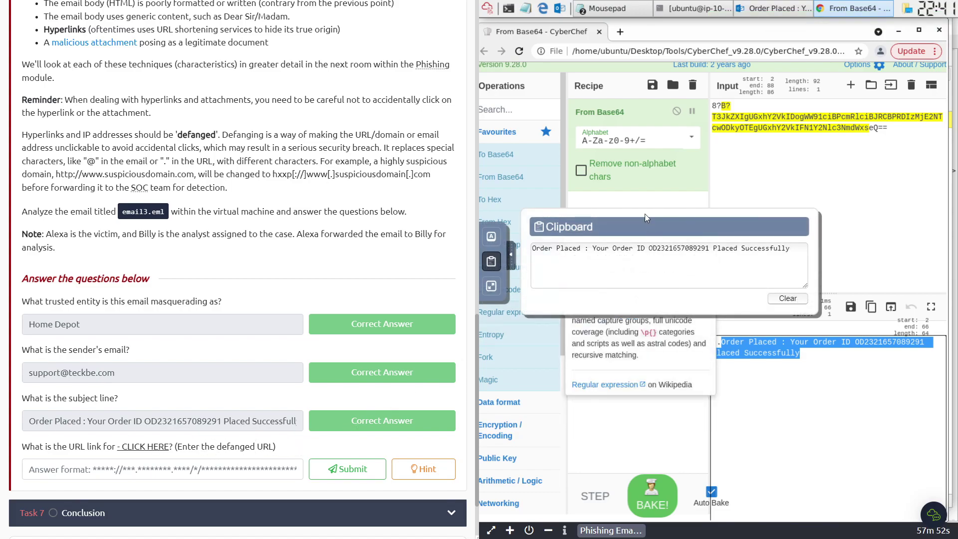
left_click(897, 31)
left_click(618, 10)
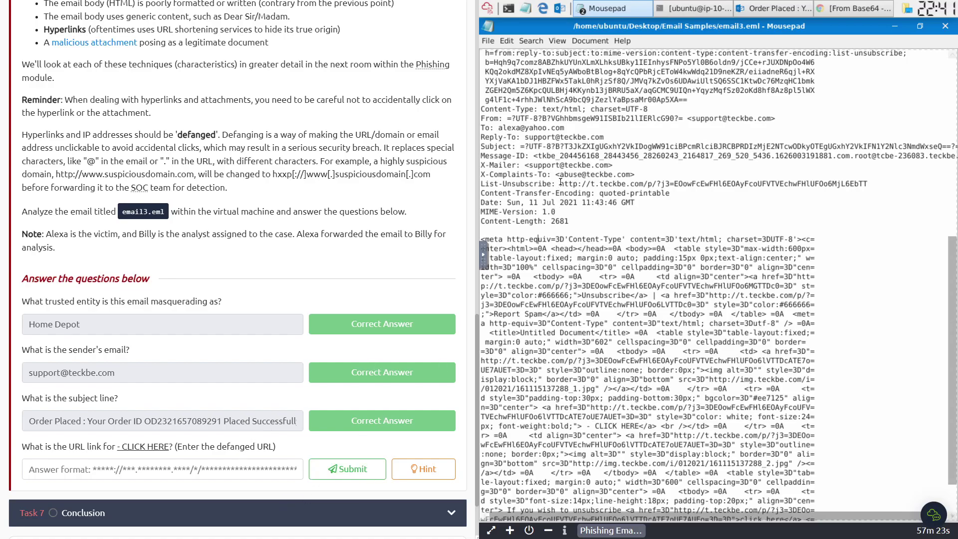
- Defang the List-Unsubscribe teckbe URL with CyberChef's Defang URL operation
left_click_drag(559, 184, 868, 184)
key("ctrl+c")
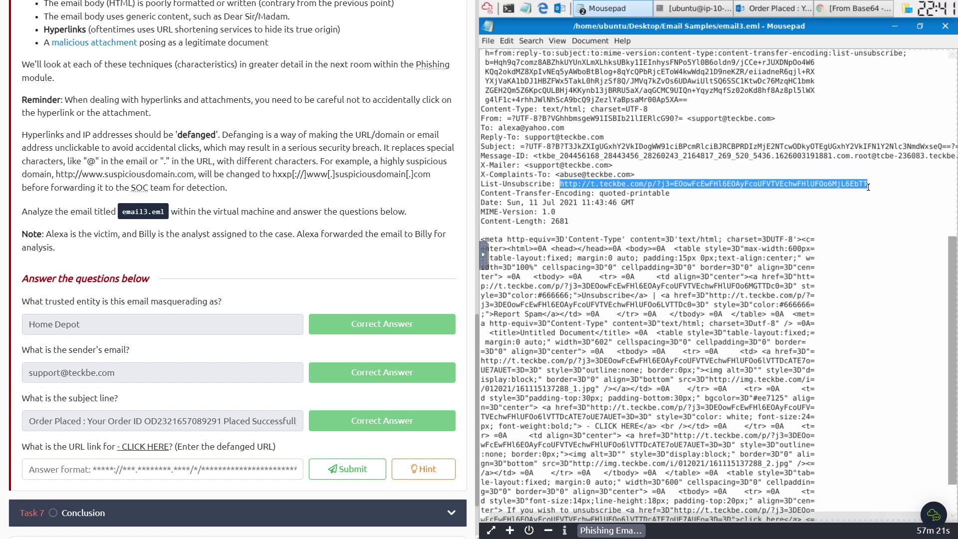
left_click(852, 9)
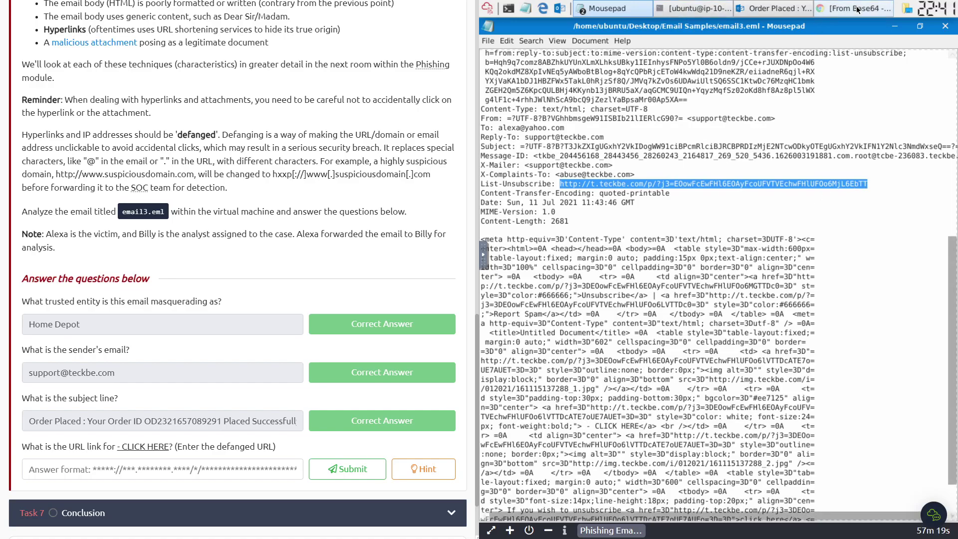
left_click_drag(754, 114, 694, 107)
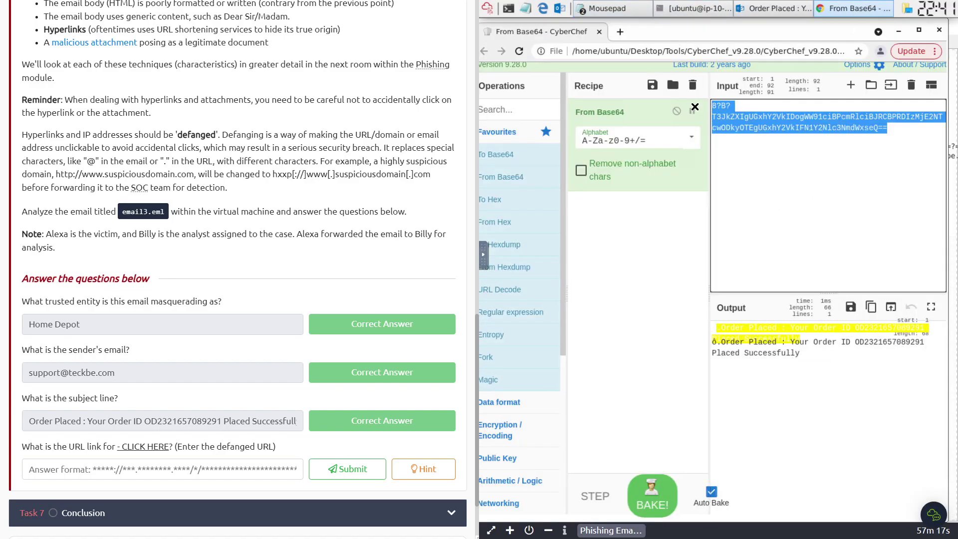
key("ctrl+v")
left_click(505, 108)
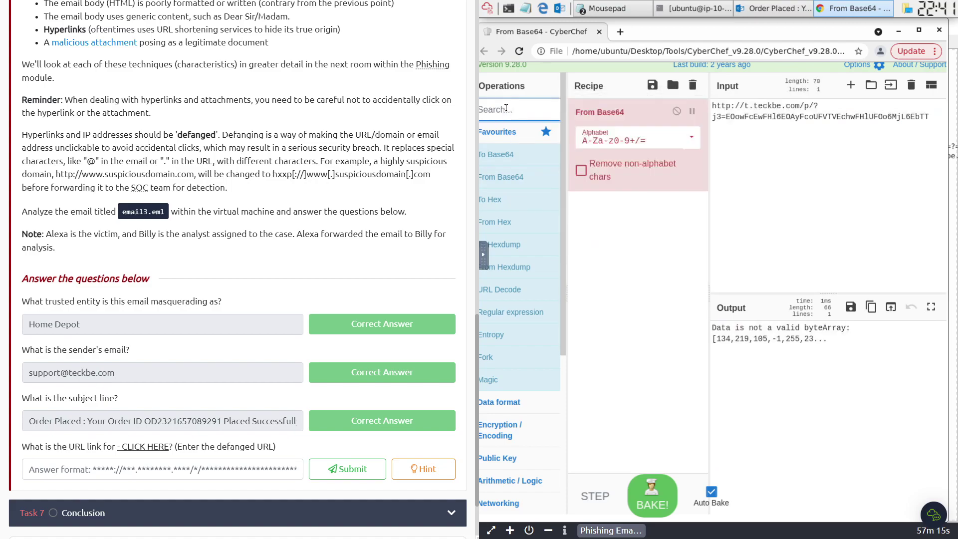
type("defang")
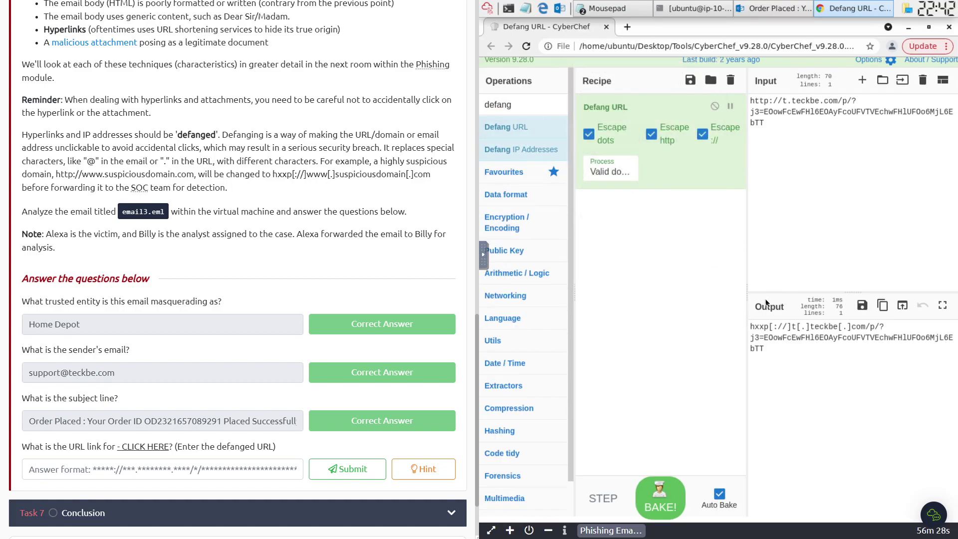
left_click(857, 353)
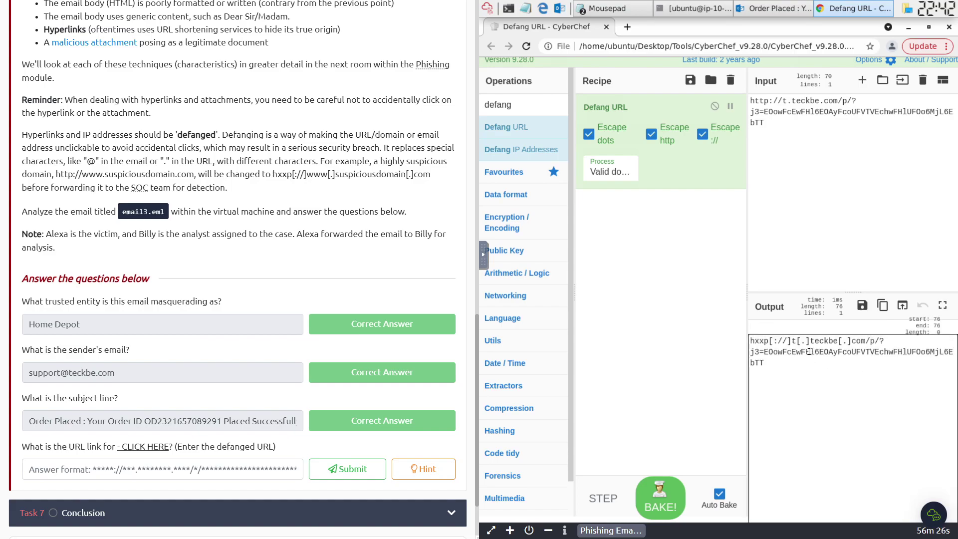
left_click_drag(814, 363, 780, 348)
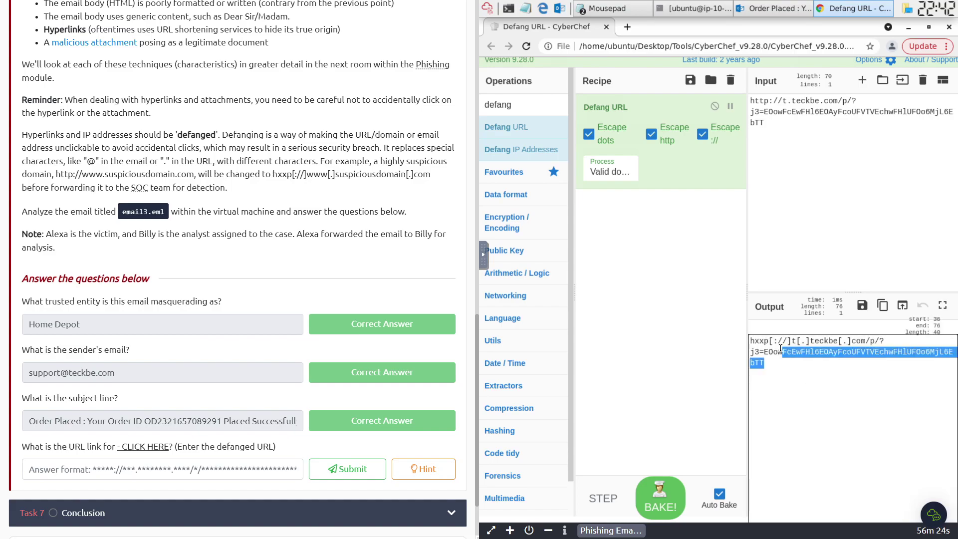
left_click(884, 305)
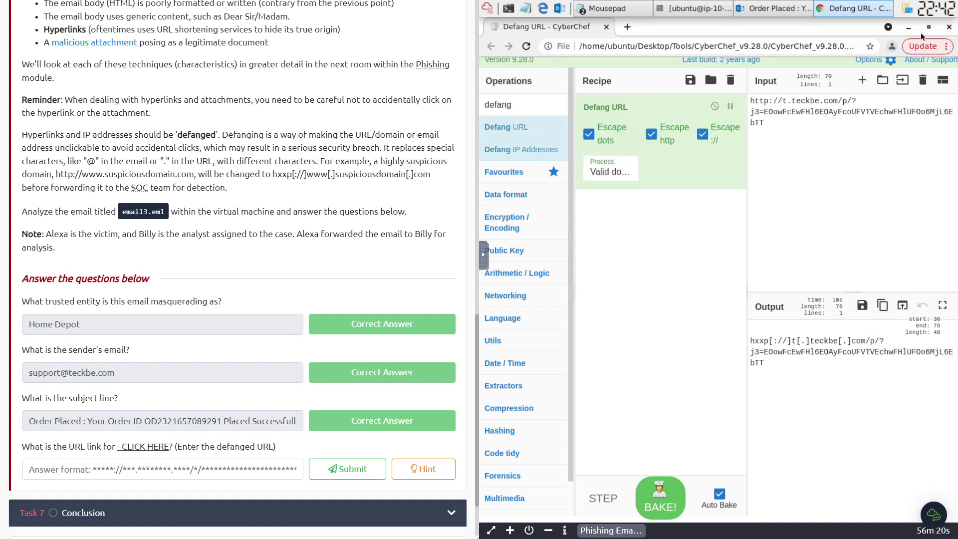
- Submit the defanged teckbe URL, via the noVNC clipboard, as the URL answer
left_click(483, 255)
left_click(491, 261)
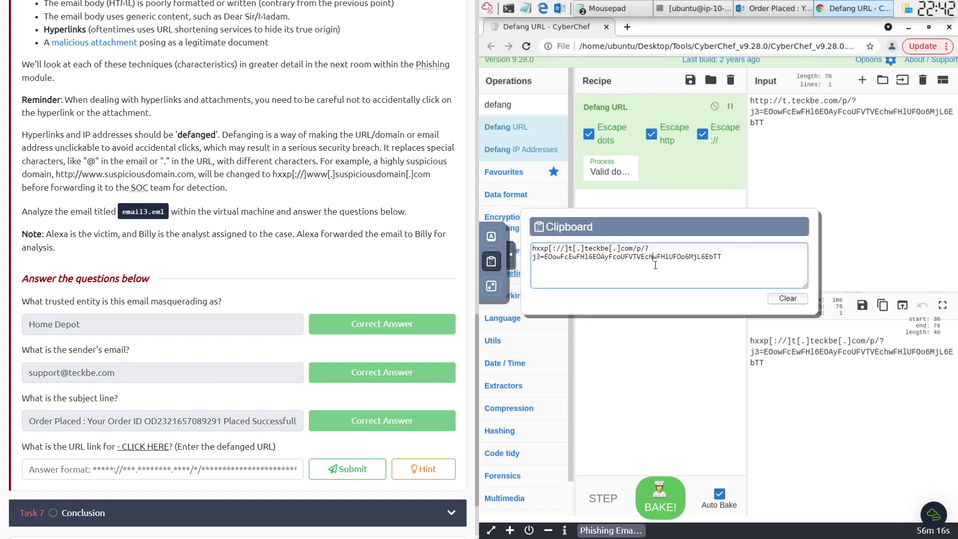
triple_click(654, 265)
left_click(146, 467)
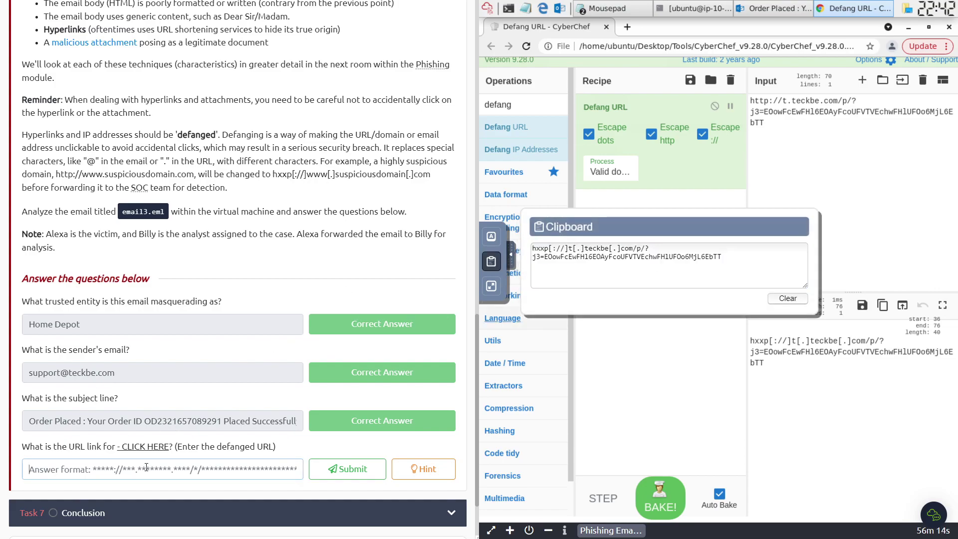
key("ctrl+v")
left_click(347, 469)
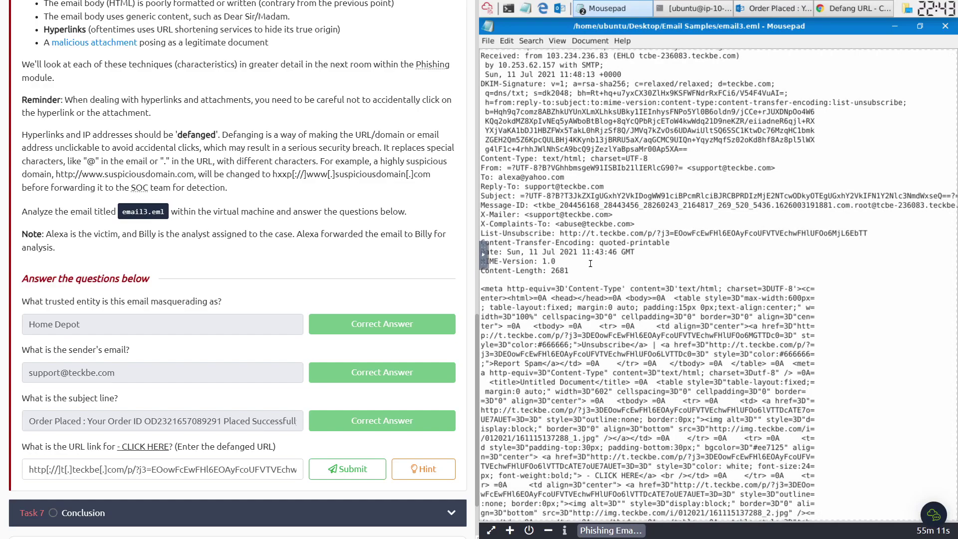
- Select the complete CLICK HERE href URL in the email3.eml source
scroll(590, 263, "down", 5)
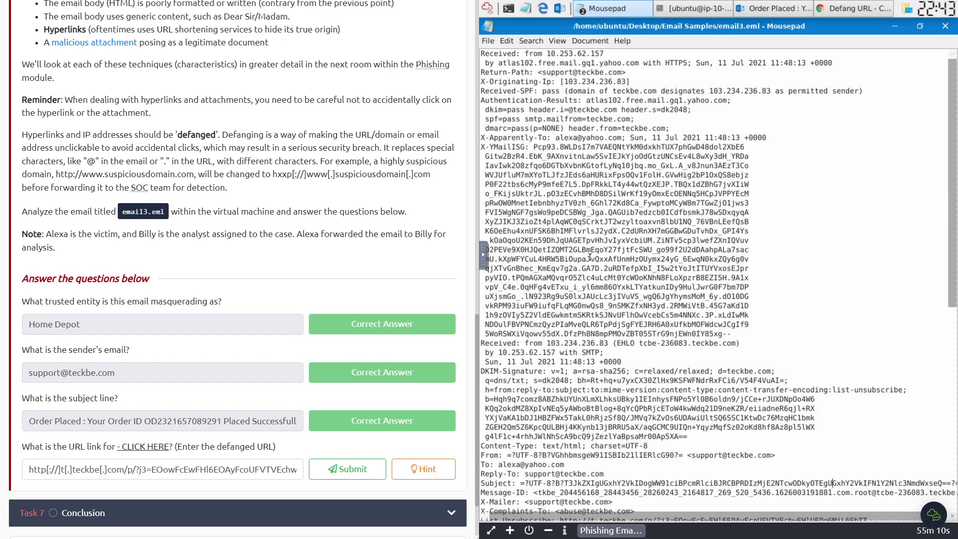
scroll(676, 427, "down", 10)
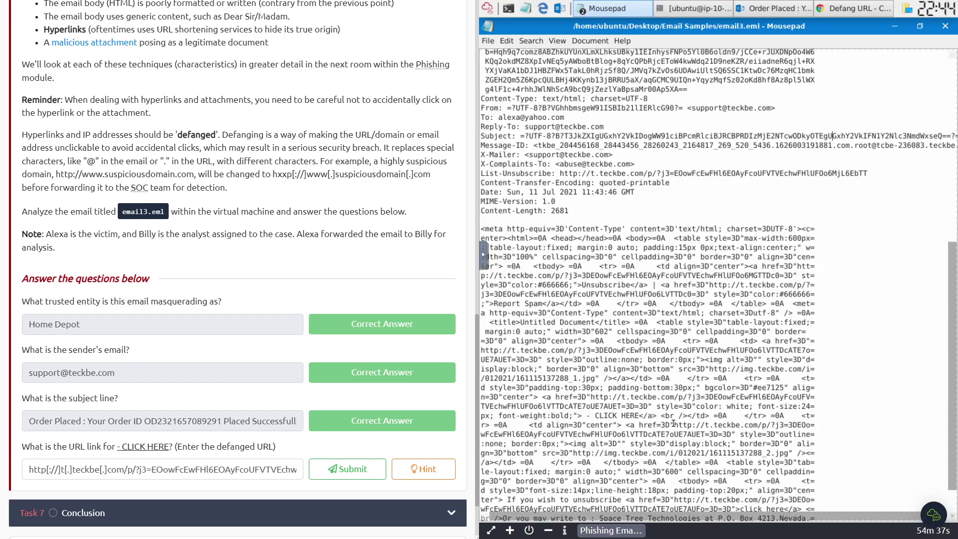
left_click_drag(674, 425, 727, 434)
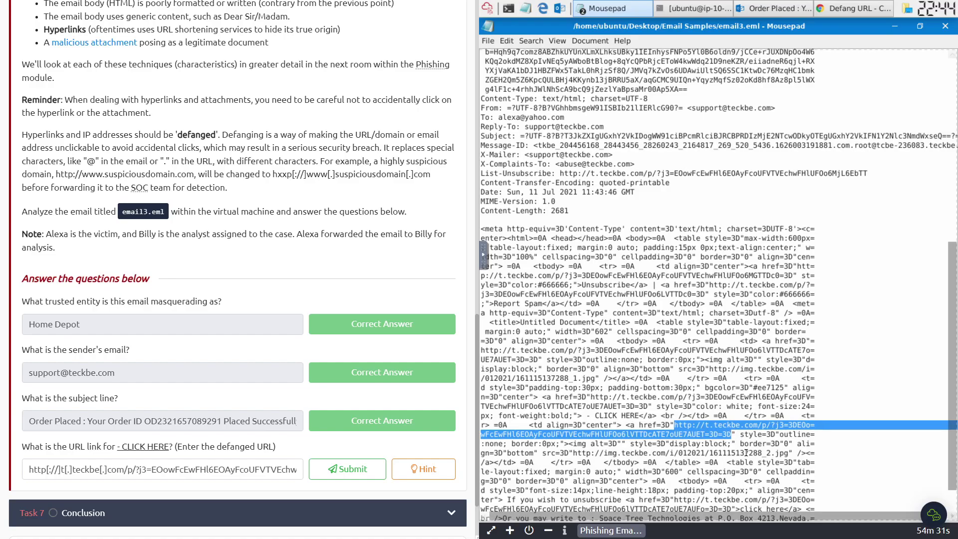
left_click(710, 435)
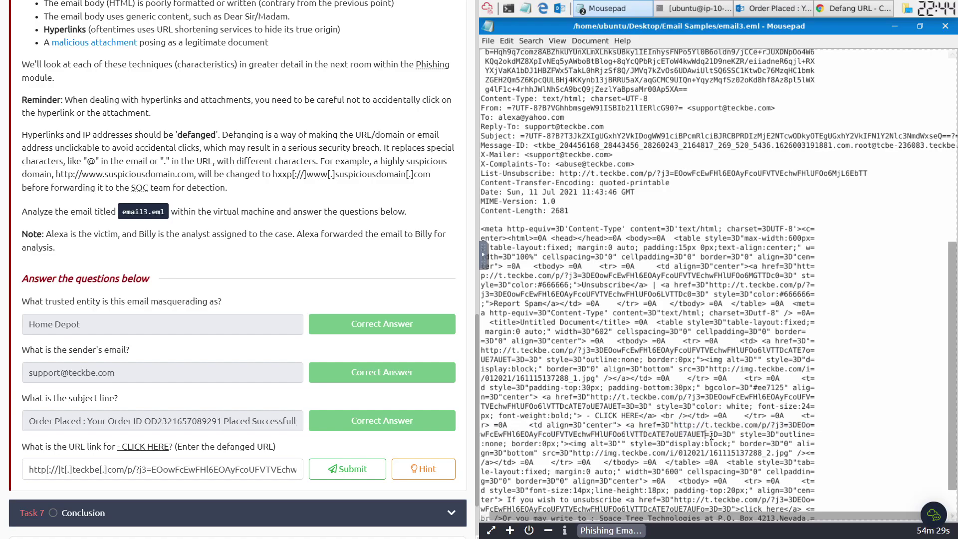
left_click_drag(675, 425, 704, 435)
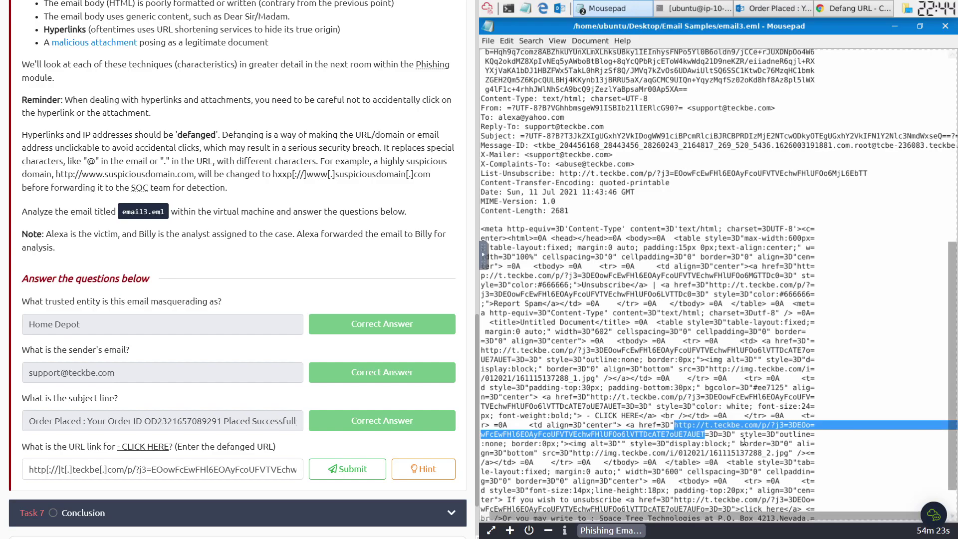
left_click(731, 434)
left_click_drag(675, 423, 730, 438)
left_click(828, 9)
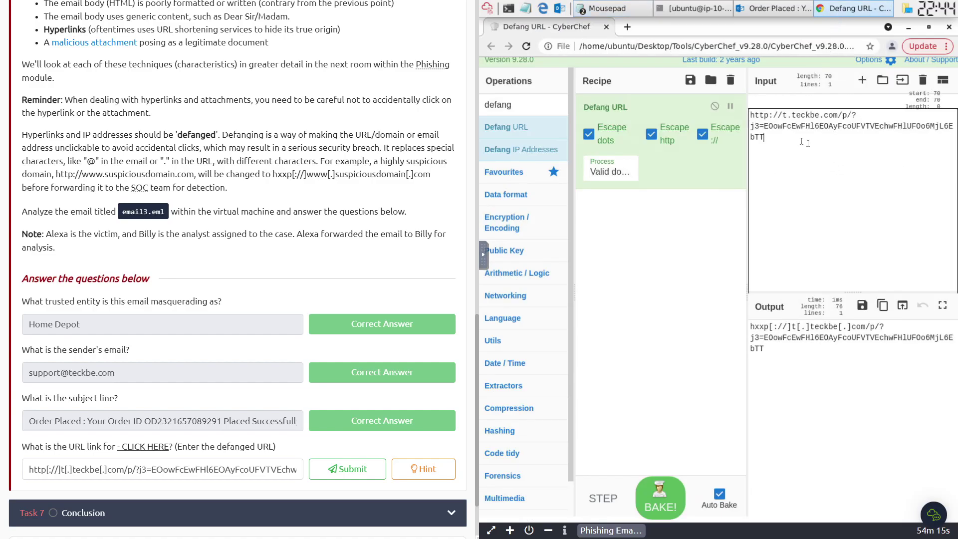
- Defang the CLICK HERE URL in CyberChef and paste it over the old URL answer
key("ctrl+a")
key("ctrl+v")
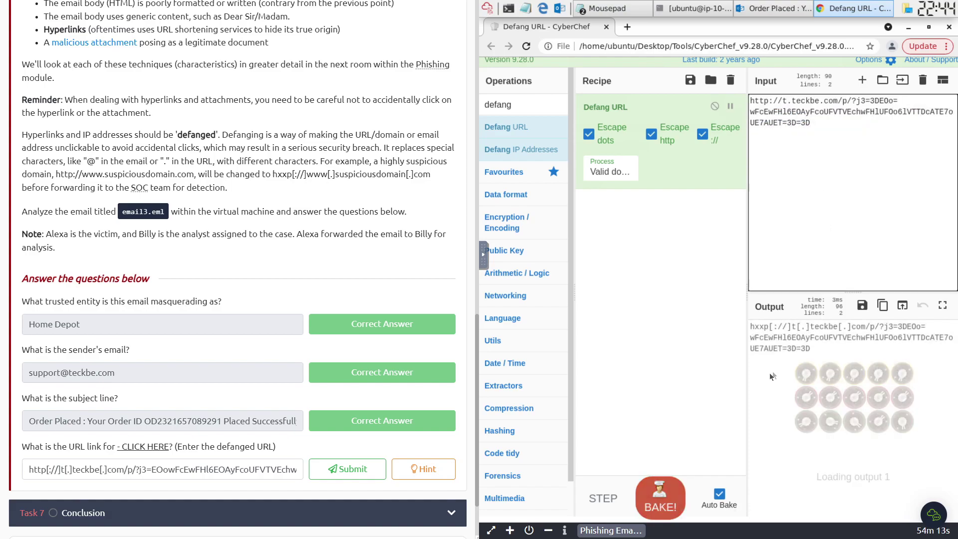
left_click(661, 500)
left_click_drag(824, 351, 738, 341)
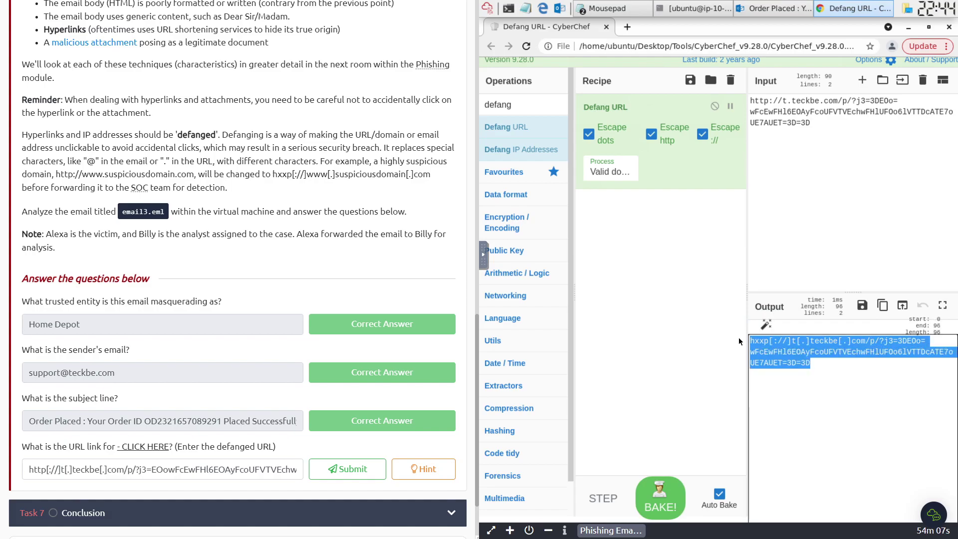
left_click(483, 254)
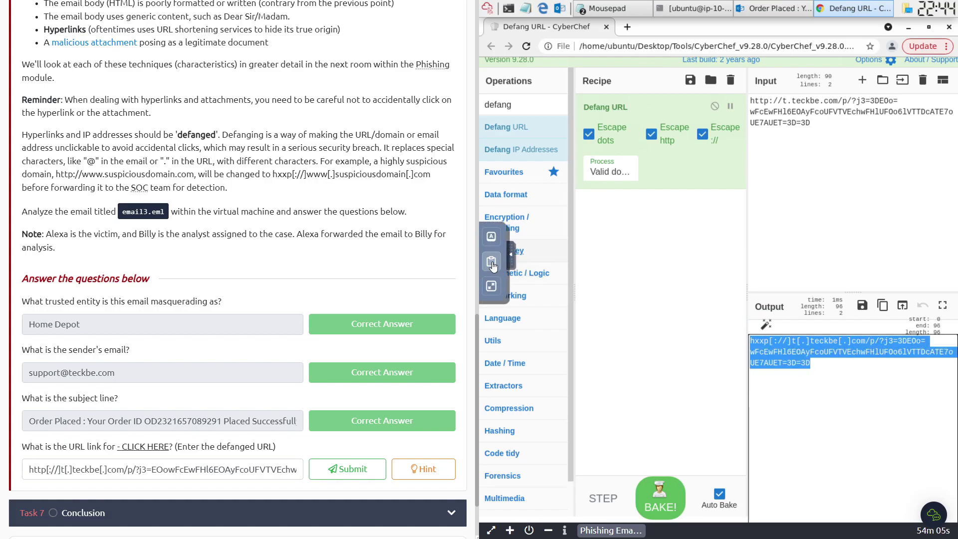
left_click(491, 261)
left_click(552, 255)
key("ctrl+a")
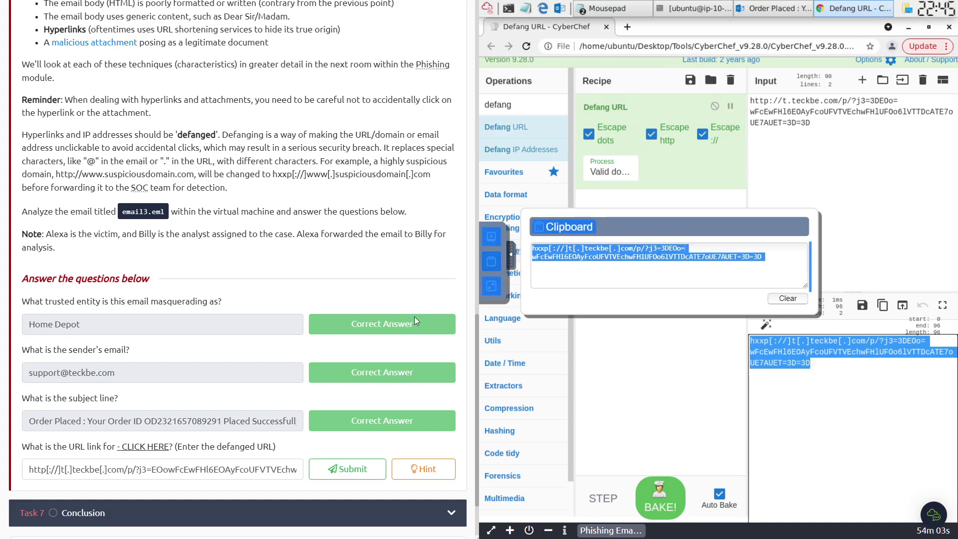
triple_click(193, 471)
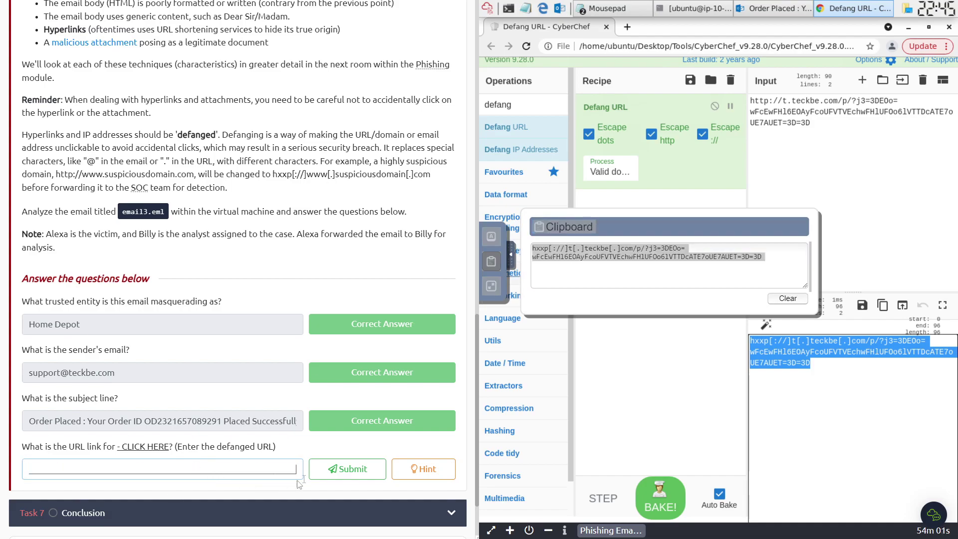
key("ctrl+v")
- Delete the stray leading text and a trailing =3D from the answer, resubmitting it
left_click_drag(155, 469, 1, 464)
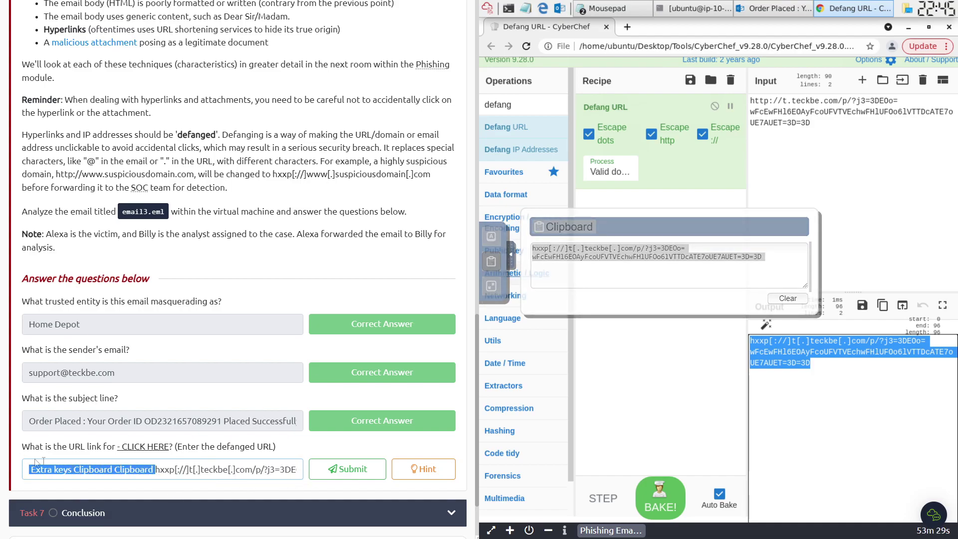
key("BackSpace")
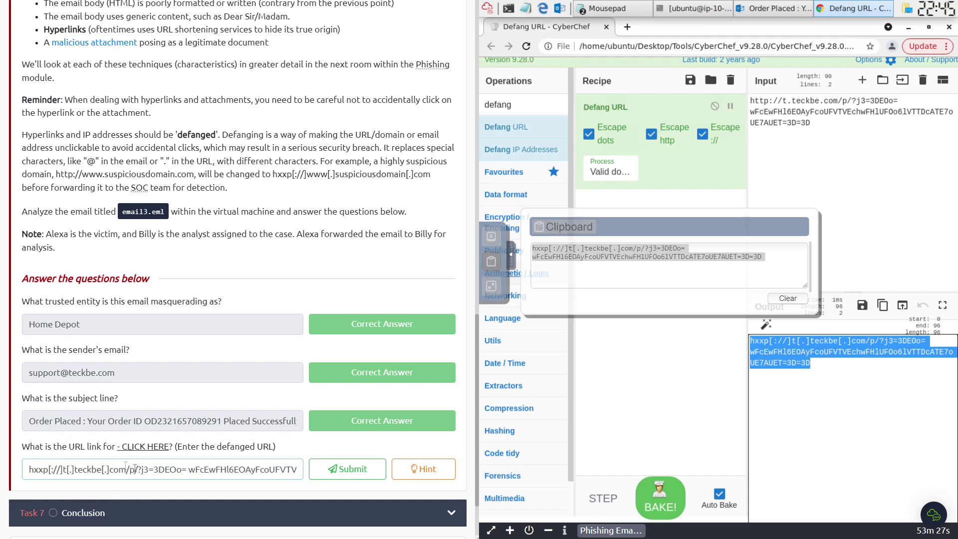
left_click(322, 467)
left_click(26, 470)
key("End")
key("shift+Left")
key("shift+Left")
key("shift+Left")
key("BackSpace")
left_click(323, 471)
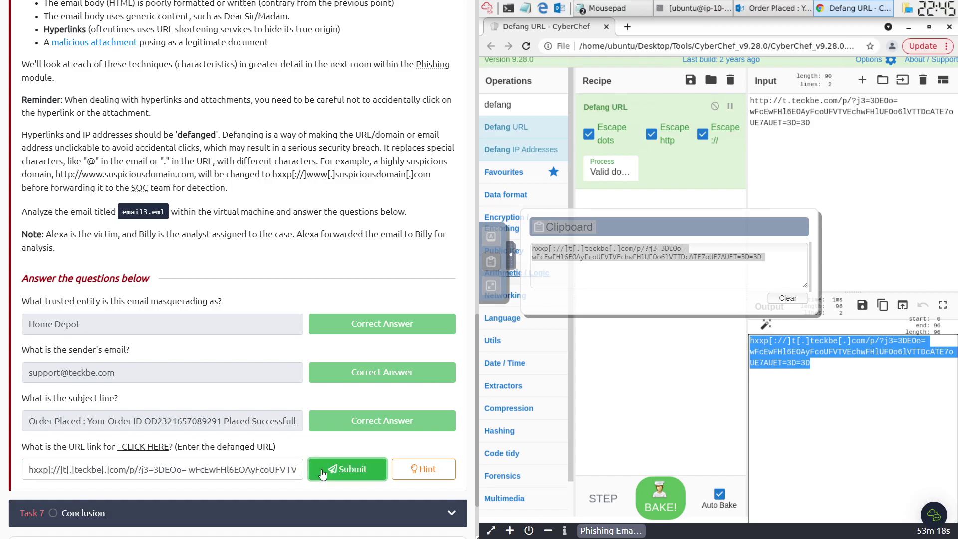
- Remove the last =3D ending so the hxxp[://]t[.]teckbe[.]com/p/… answer is accepted
left_click_drag(272, 469, 362, 476)
left_click(284, 470)
left_click_drag(281, 469, 300, 470)
key("BackSpace")
left_click(330, 471)
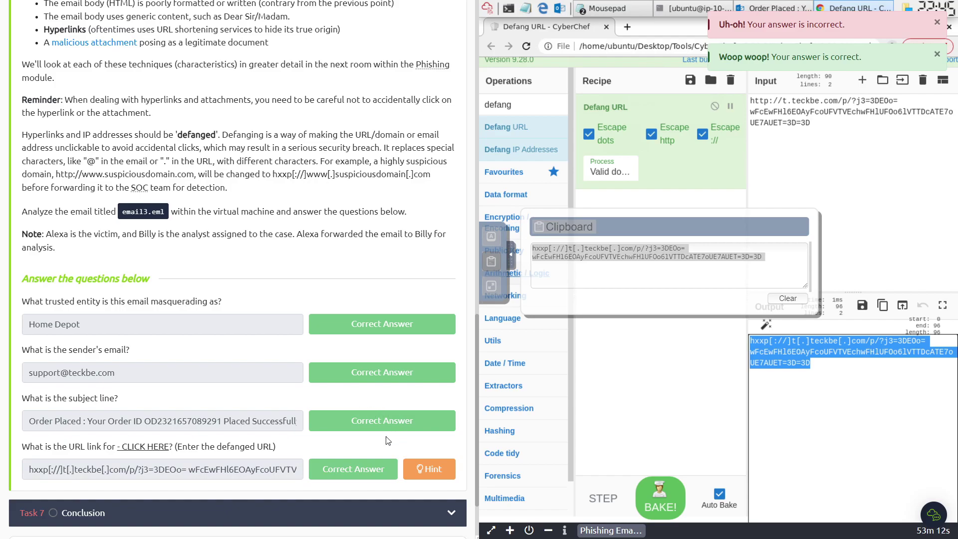
left_click_drag(234, 470, 338, 475)
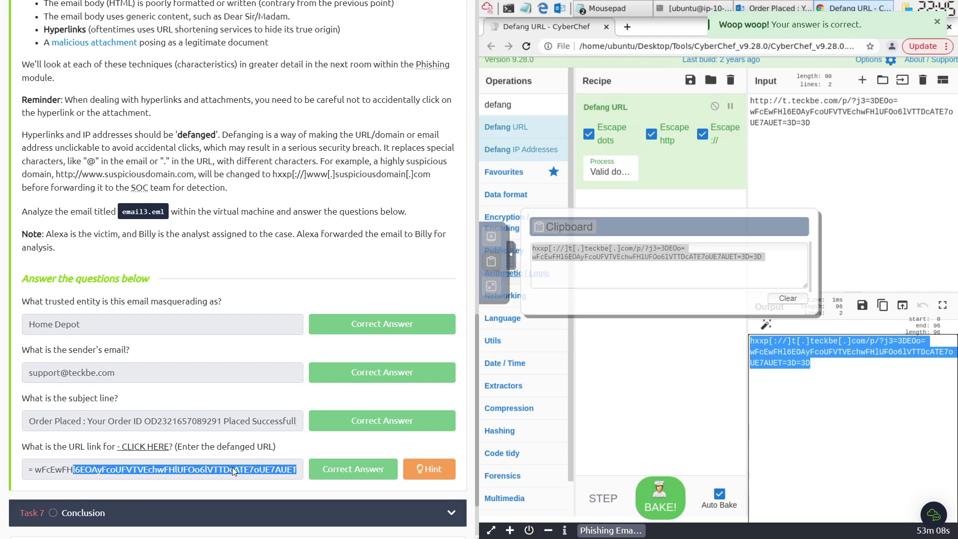
left_click(303, 471)
left_click_drag(232, 474, 38, 467)
- Answer Task 7's 'What is BEC?' with Business Email Compromise and dismiss the completion message
scroll(112, 493, "down", 3)
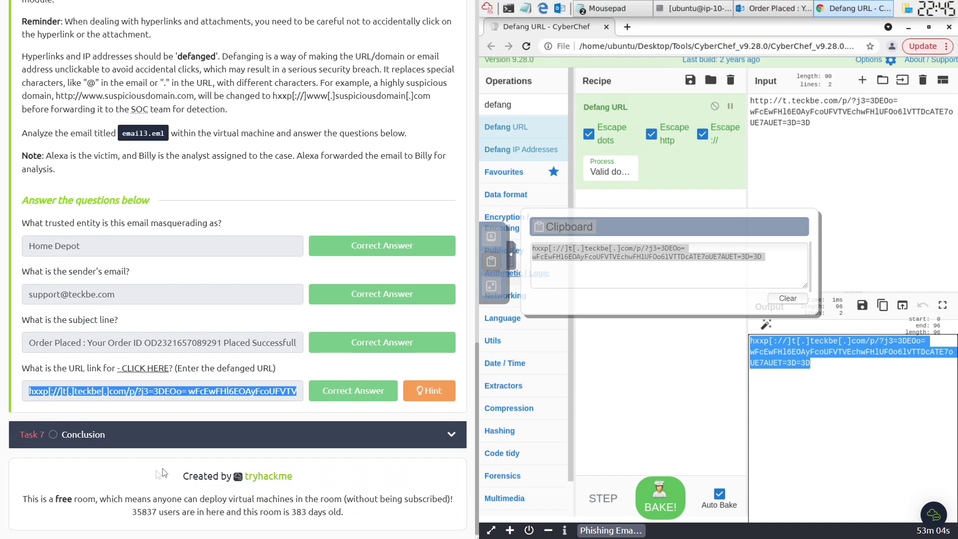
left_click(184, 440)
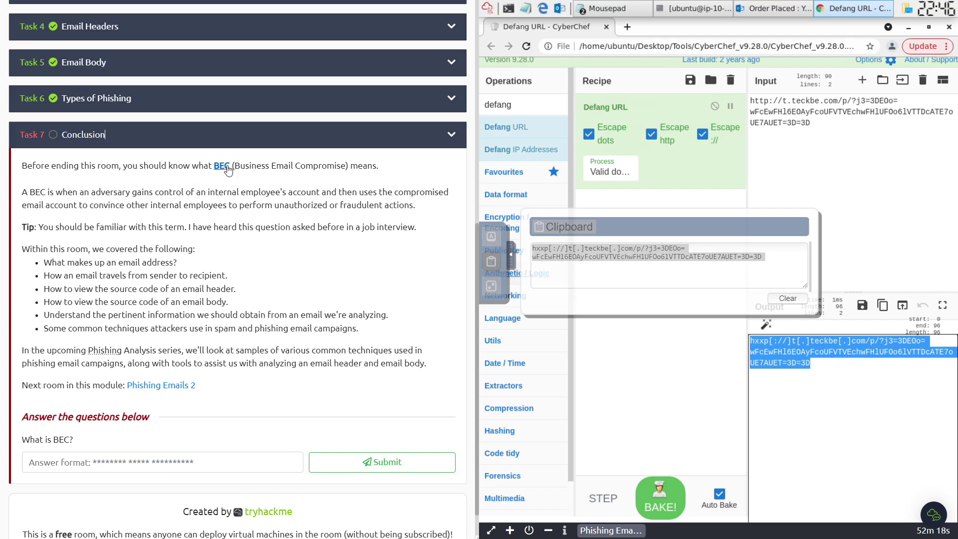
left_click(100, 470)
left_click_drag(235, 166, 361, 176)
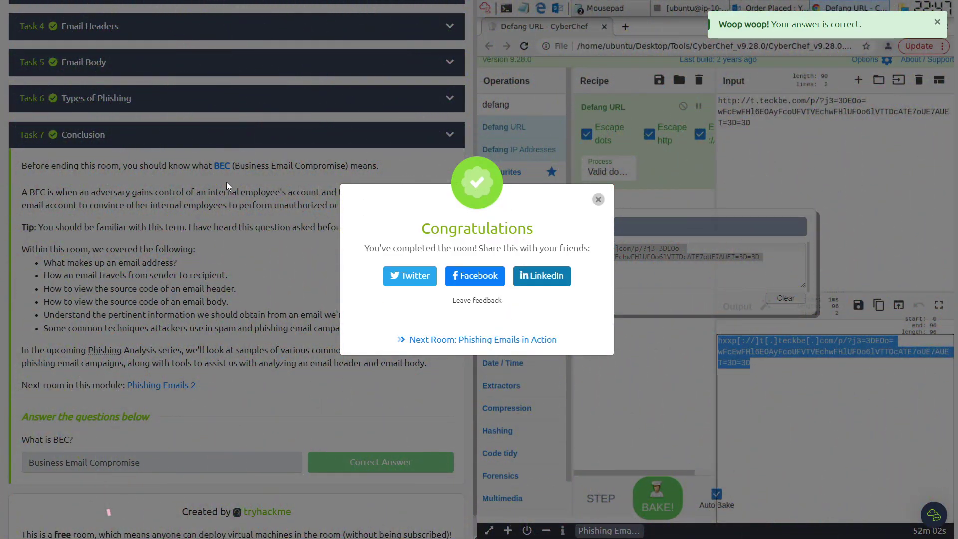
left_click(598, 200)
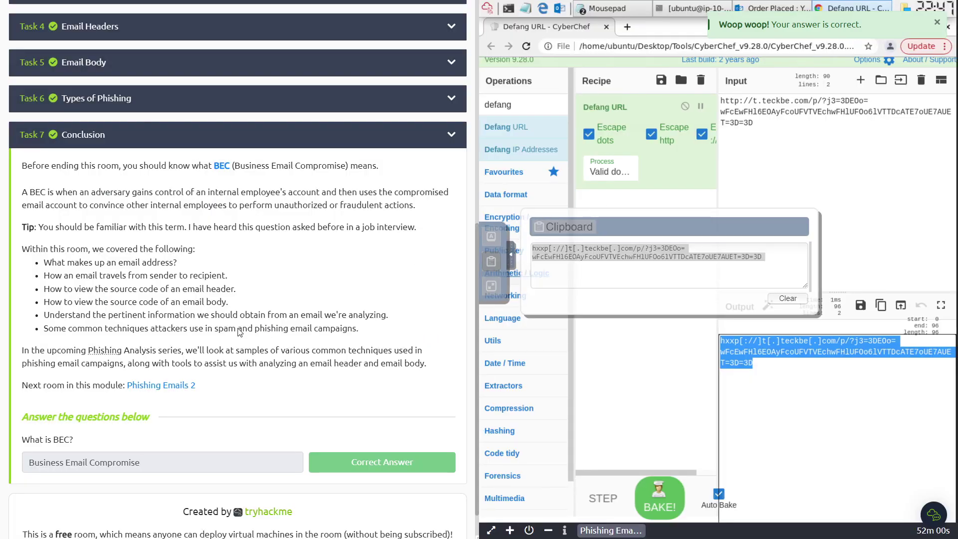
scroll(272, 339, "up", 3)
scroll(273, 339, "up", 5)
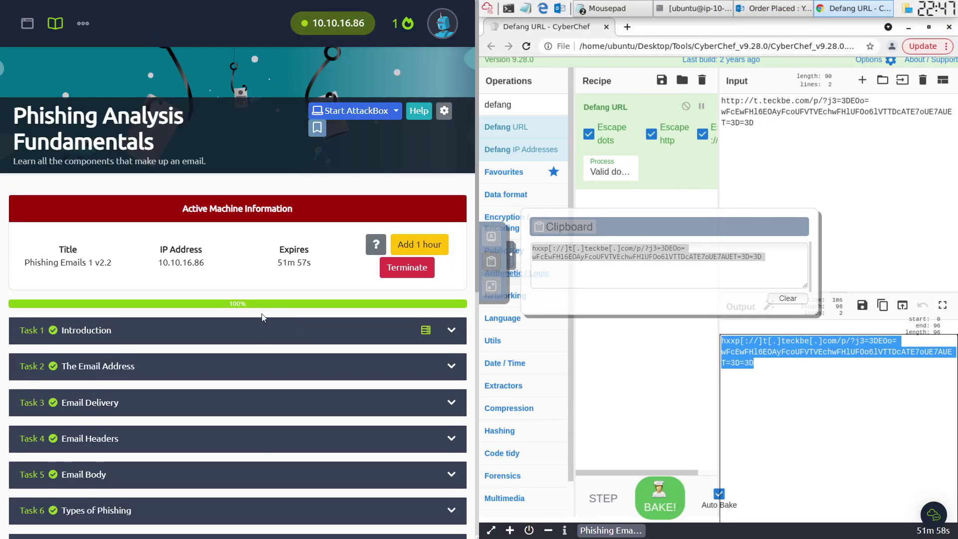
- Terminate the active lab machine and scroll down the learning path page
left_click(417, 269)
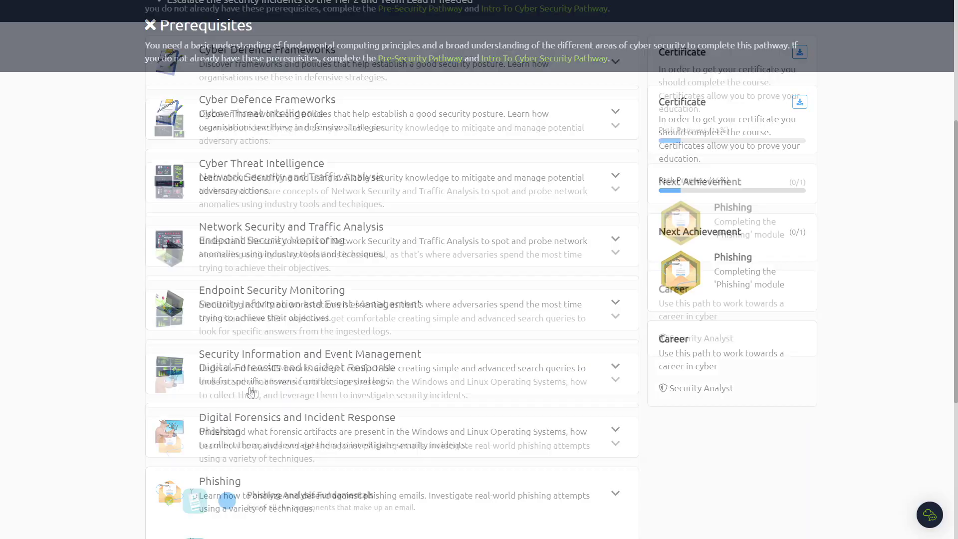
scroll(252, 392, "down", 5)
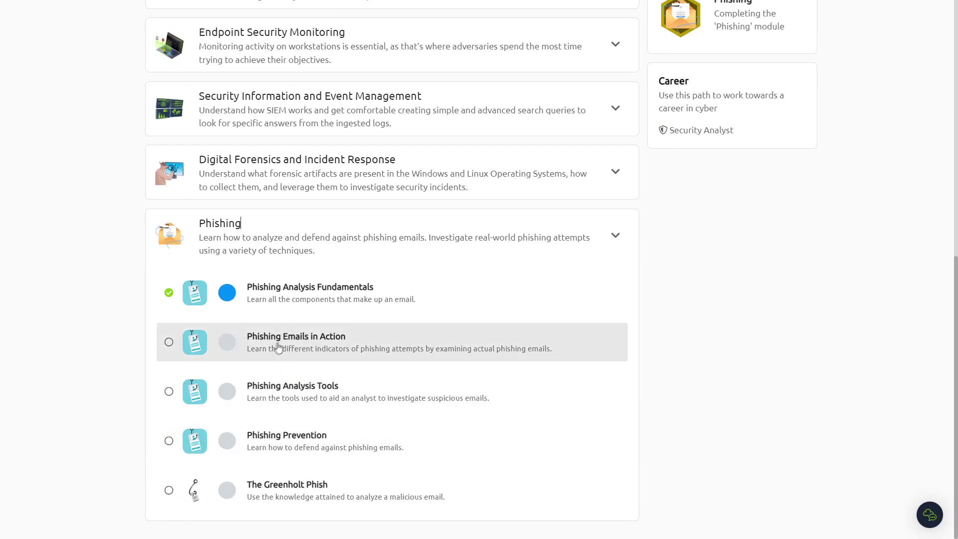